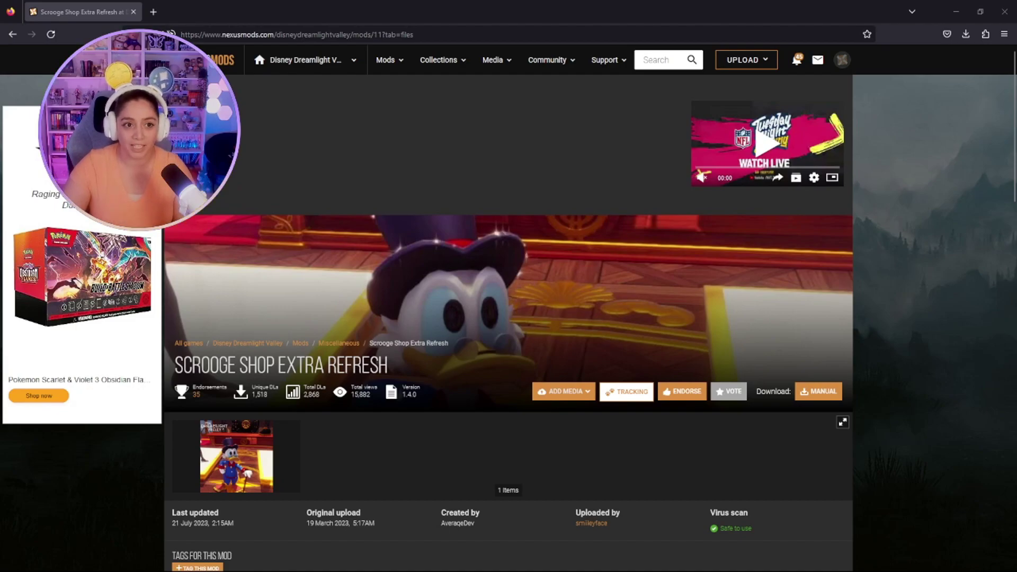
Step: In a new tab, search Google for 'scrooge shop refresh mod'
key("ctrl+t")
type("google.com")
key("Return")
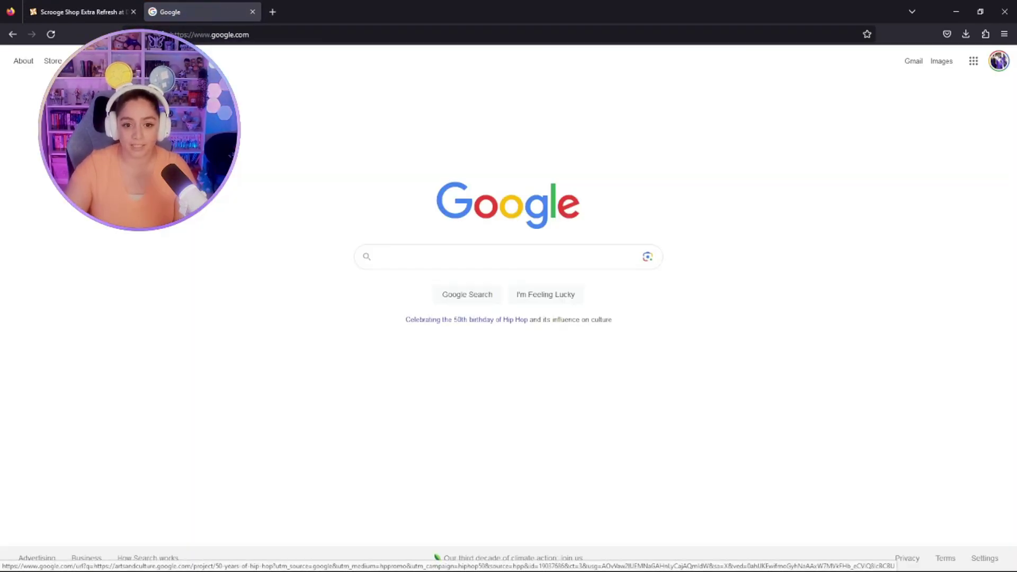
type("scrooge ")
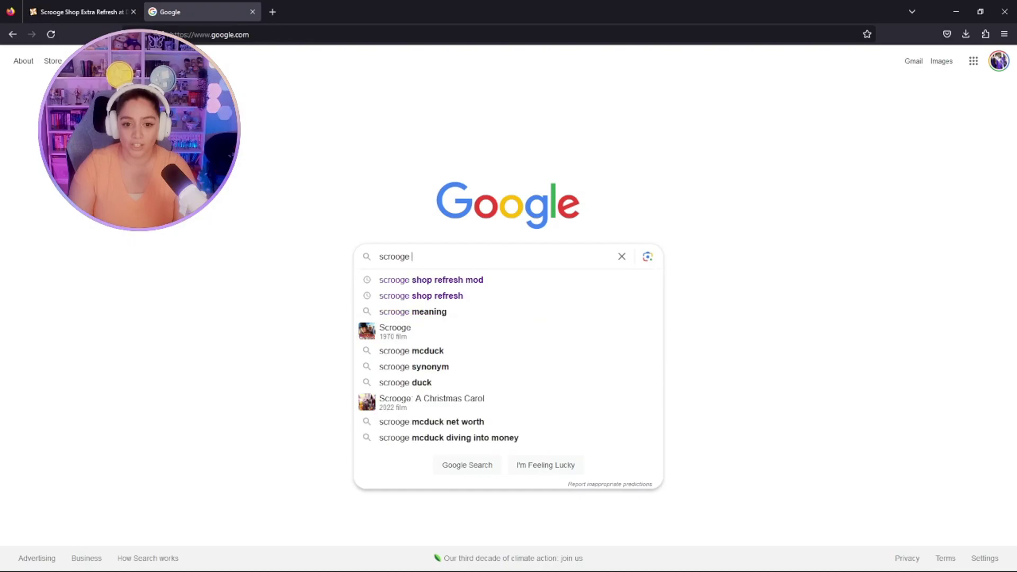
type("sc")
key("BackSpace")
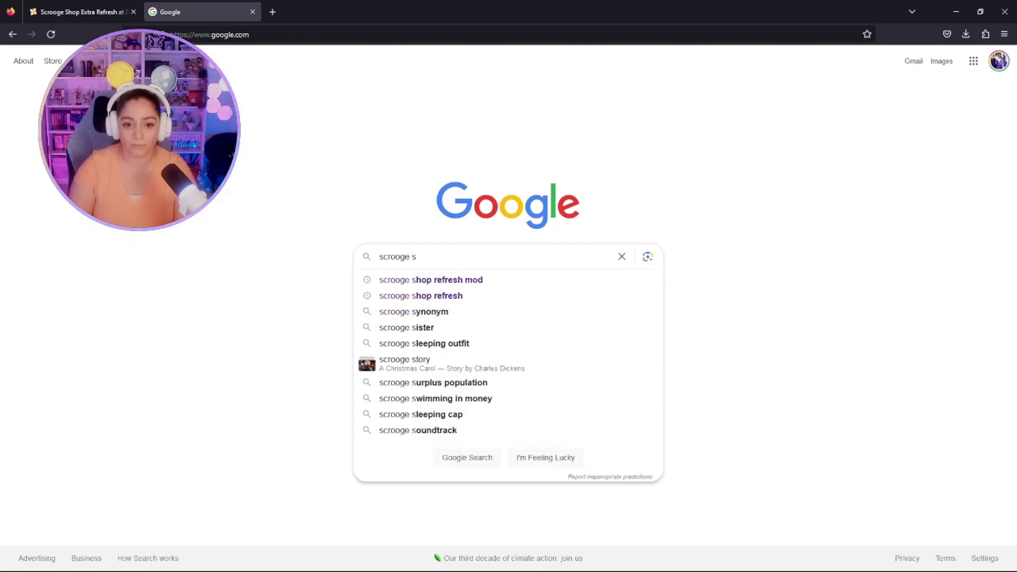
key("Down")
key("Return")
right_click(657, 355)
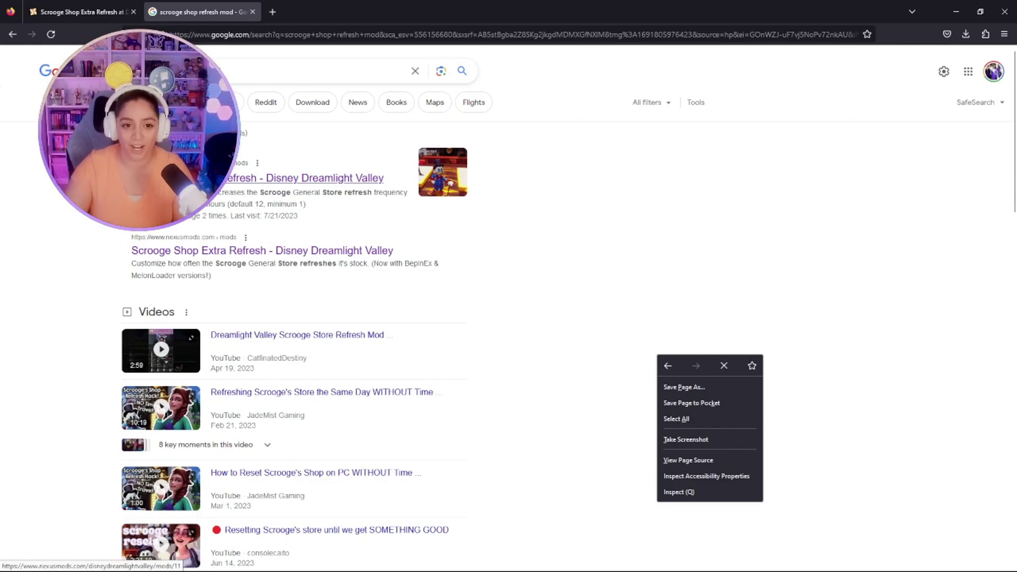
Step: Open the Scrooge Shop Extra Refresh Nexus page and expand its BepInEx/MelonLoader requirements
left_click(262, 250)
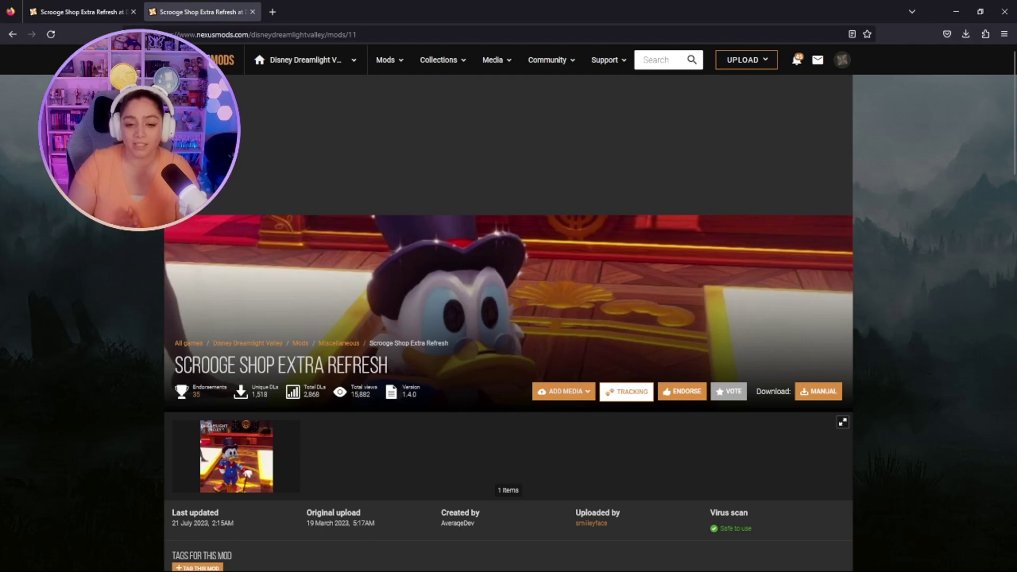
scroll(509, 317, "down", 3)
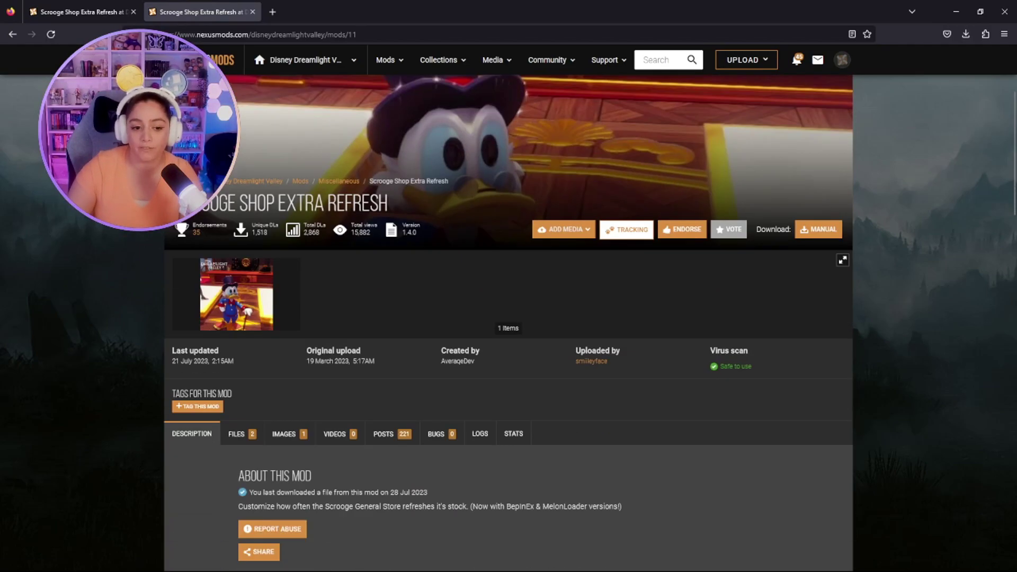
scroll(508, 317, "down", 5)
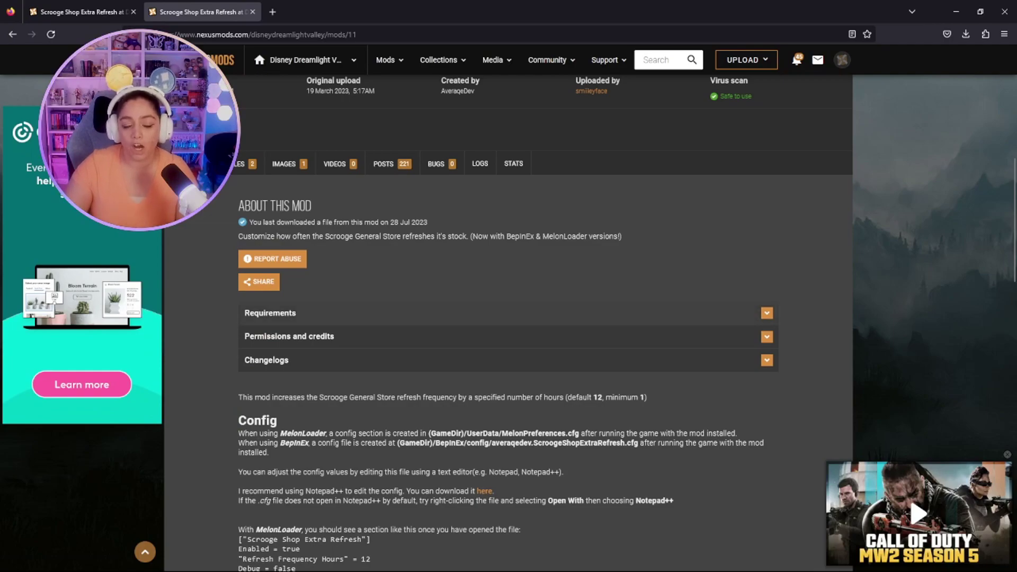
left_click(508, 313)
scroll(508, 317, "down", 2)
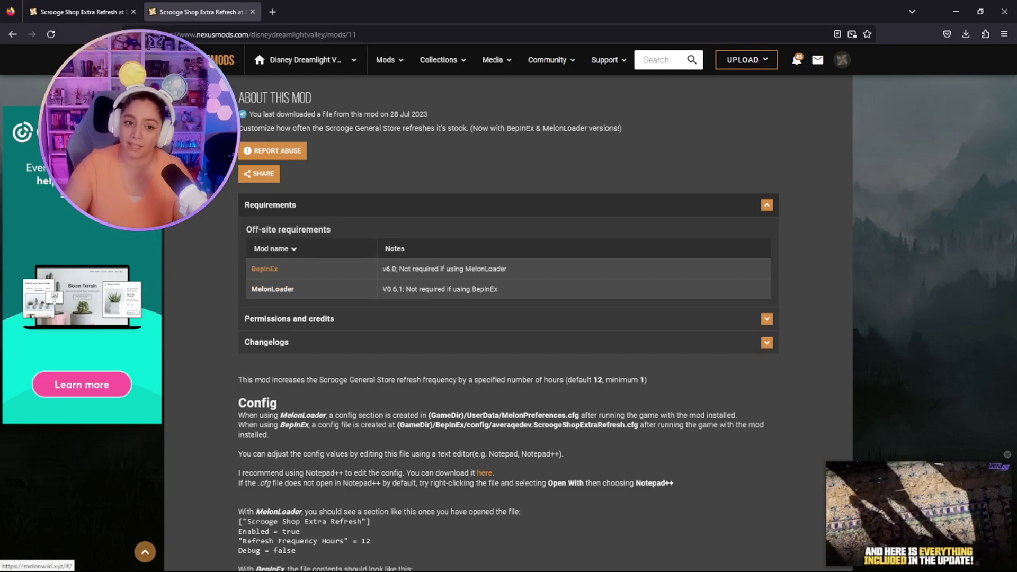
Step: Download MelonLoader.Installer.exe from the MelonLoader Wiki and show it in Downloads
left_click(273, 289)
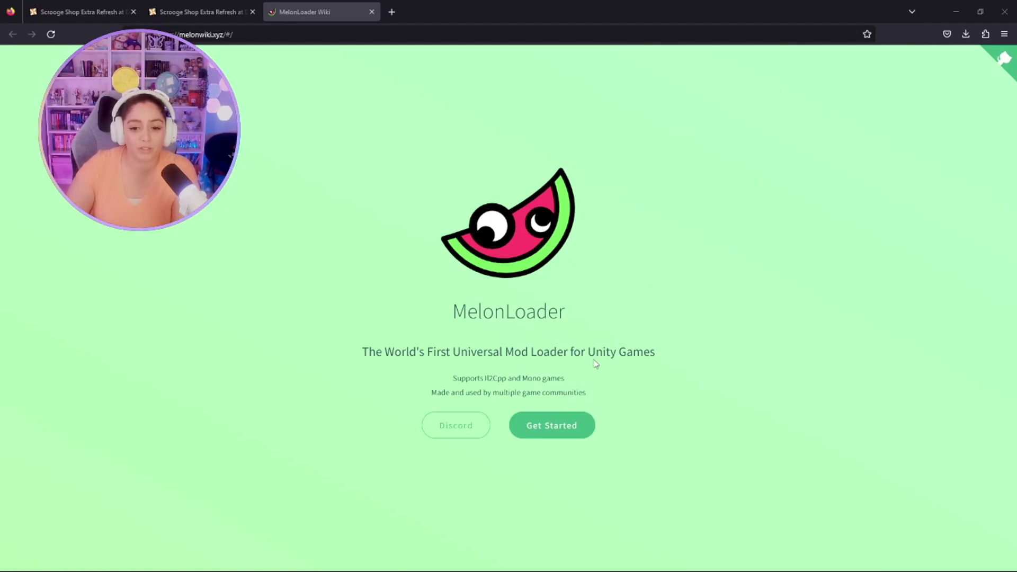
left_click(549, 426)
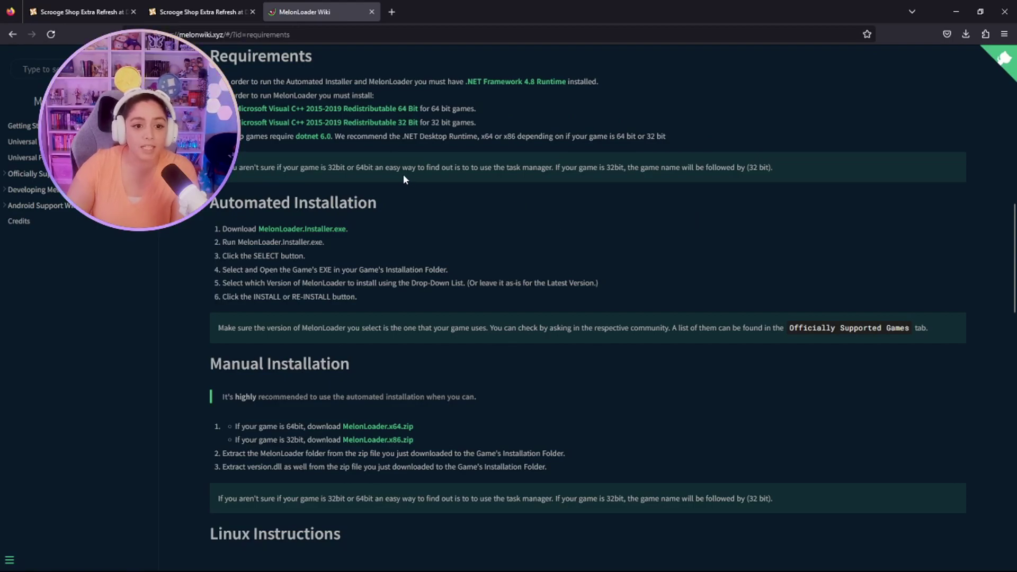
left_click(305, 229)
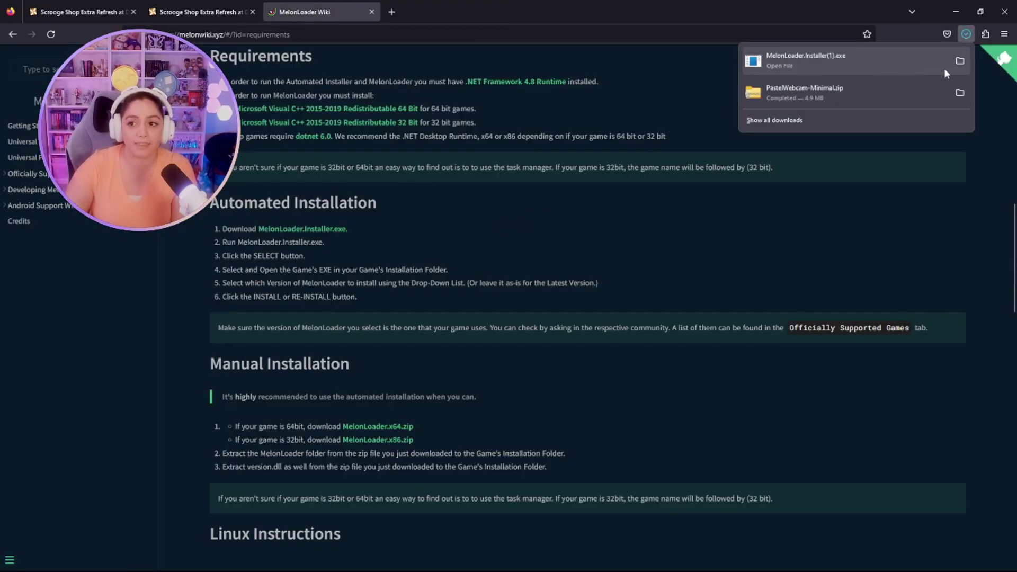
left_click(961, 60)
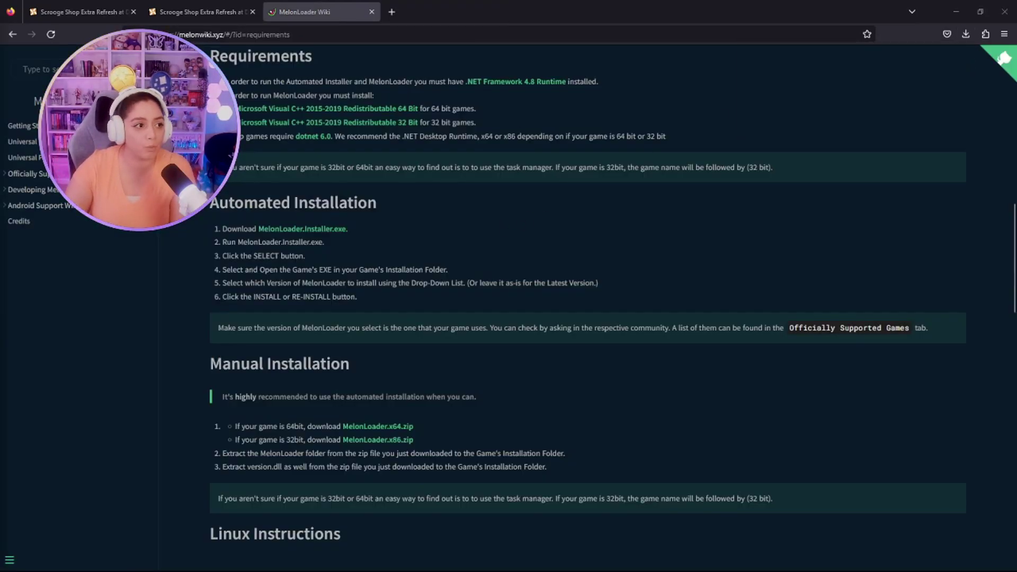
left_click_drag(433, 149, 524, 63)
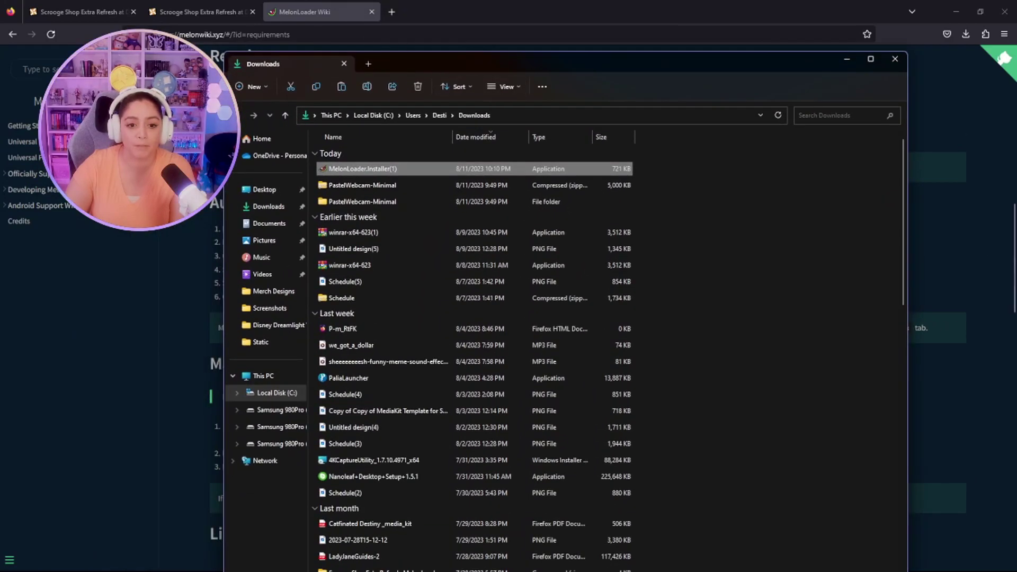
Step: Run the MelonLoader installer and set D:\SteamLibrary\steamapps\common\Disney Dreamlight Valley\ddv as the Unity game
right_click(408, 170)
left_click(517, 198)
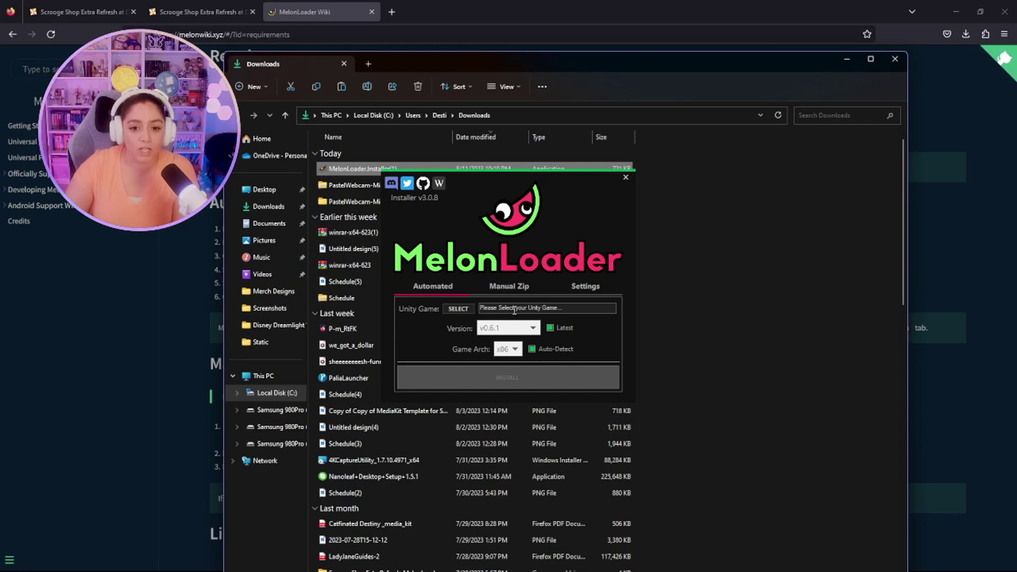
left_click(452, 310)
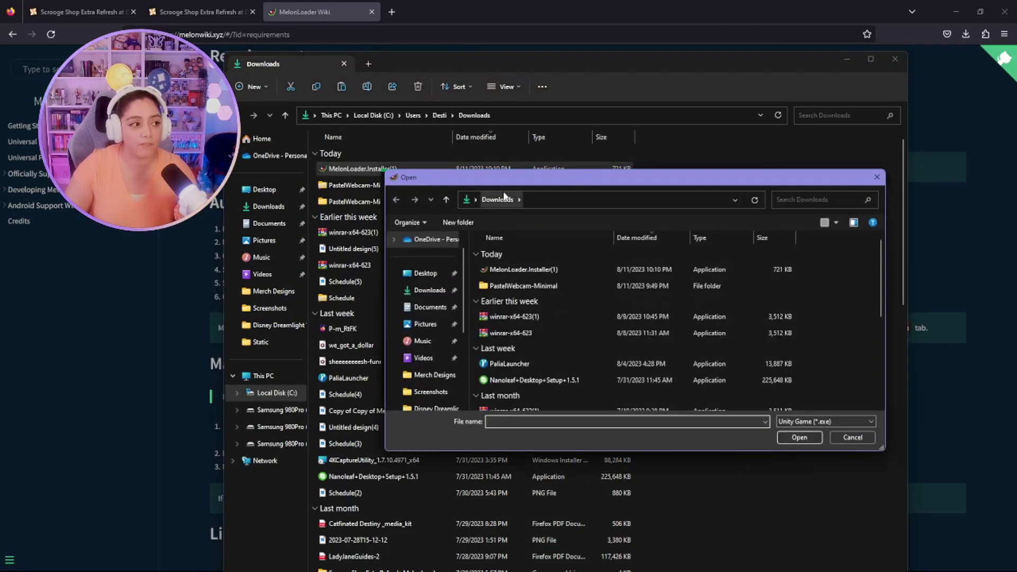
left_click_drag(388, 173, 265, 62)
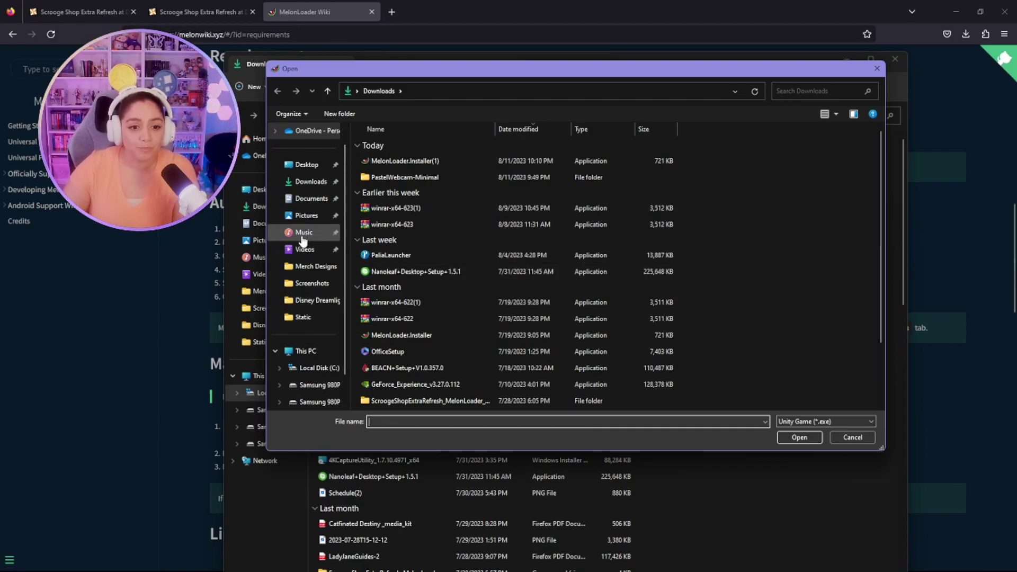
scroll(302, 296, "down", 2)
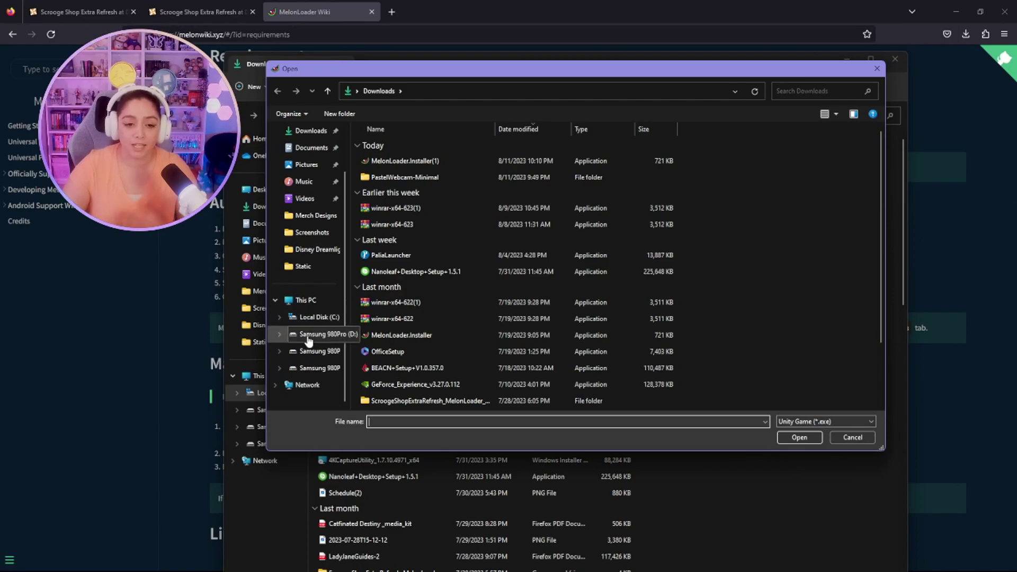
left_click(309, 334)
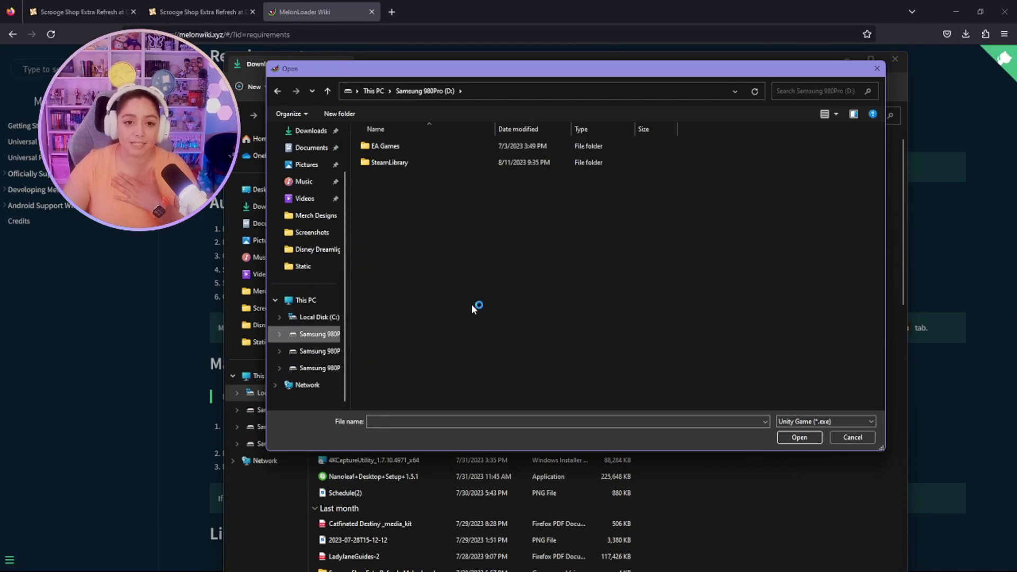
double_click(450, 165)
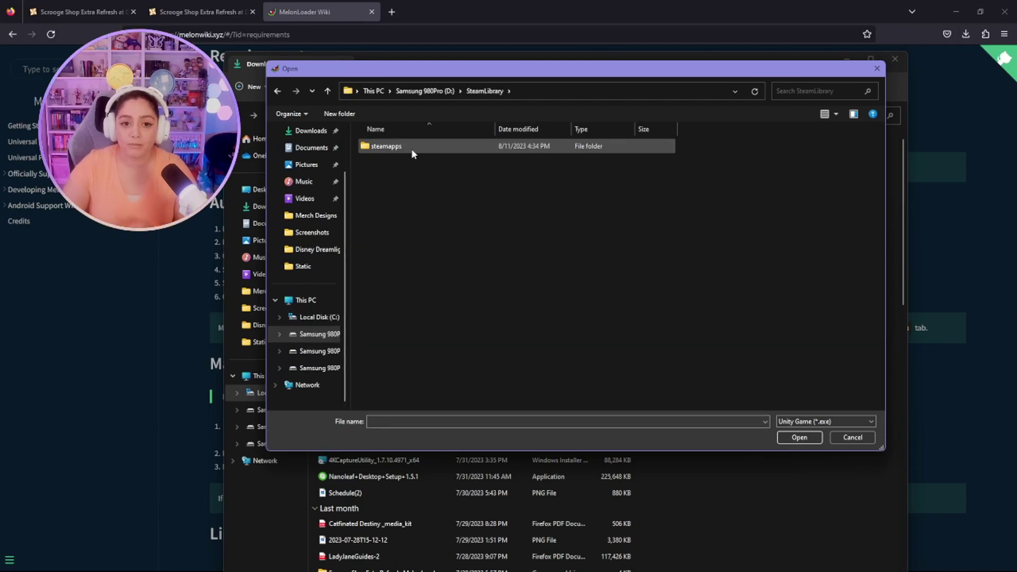
double_click(411, 148)
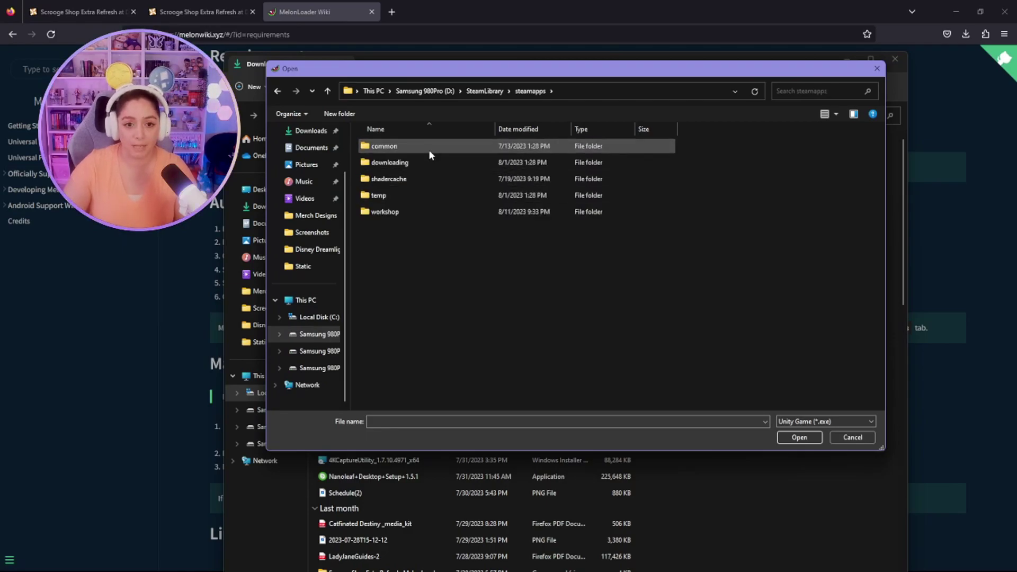
double_click(446, 145)
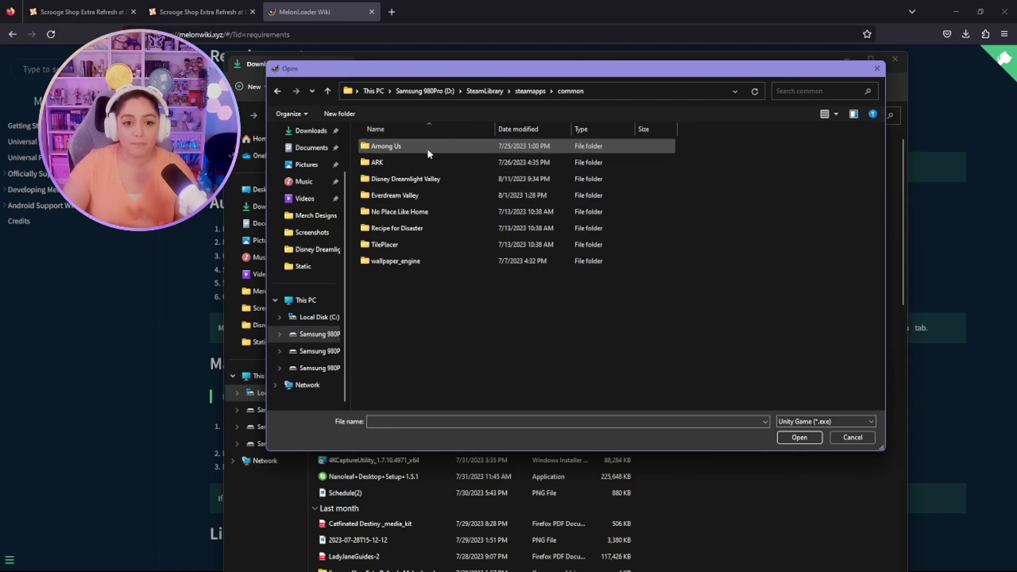
double_click(426, 180)
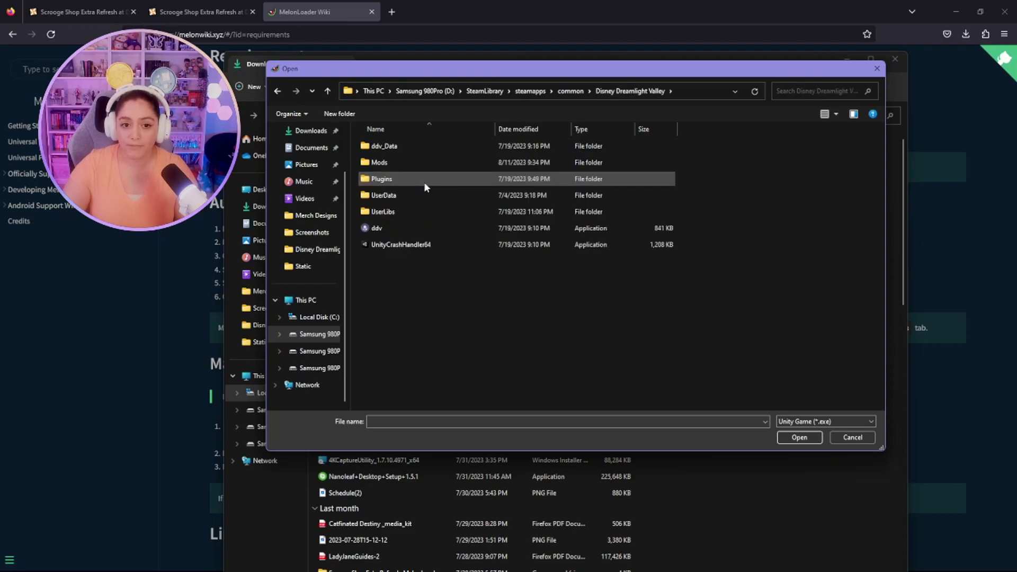
left_click(614, 230)
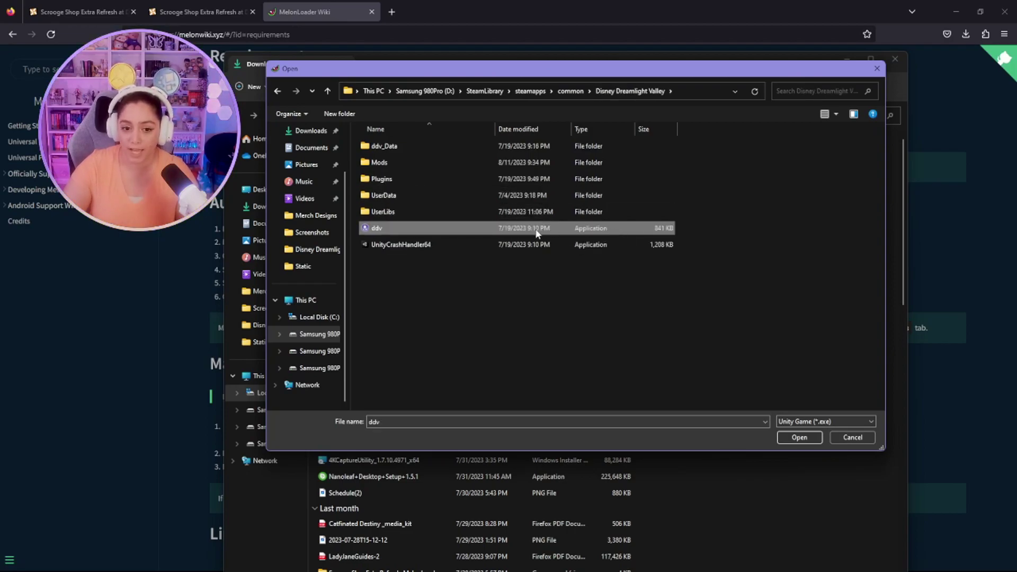
left_click(799, 437)
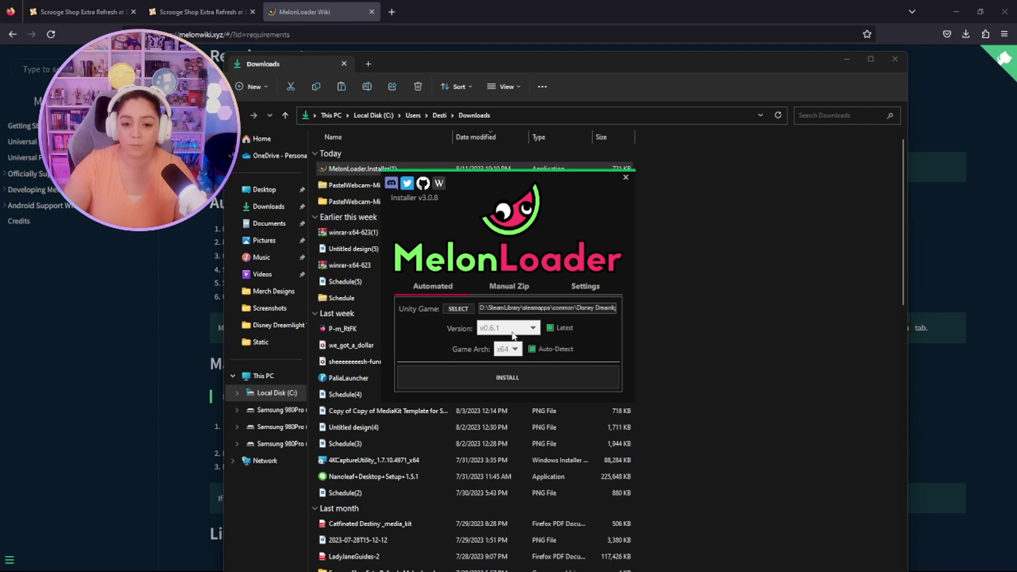
Step: Open the mod's Files tab listing the 1.4.0 BepInEx and MelonLoader_0.6.1 files
left_click(157, 15)
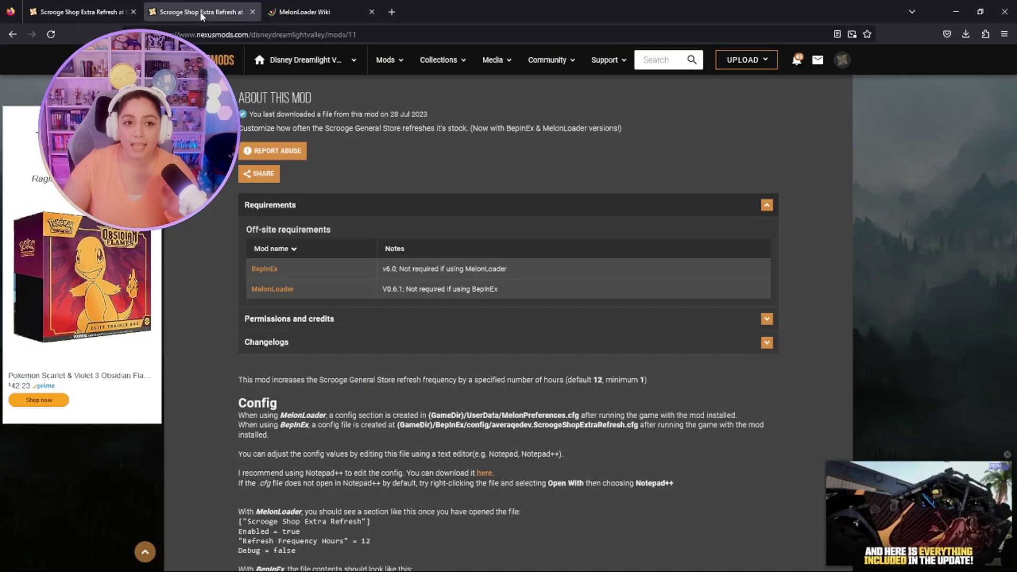
scroll(296, 317, "up", 5)
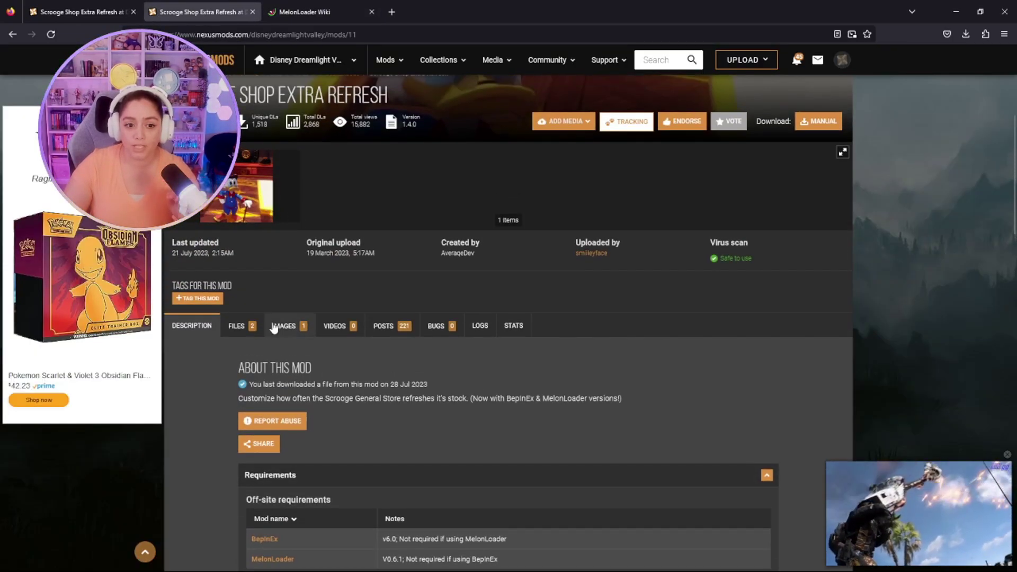
left_click(241, 325)
scroll(440, 383, "down", 3)
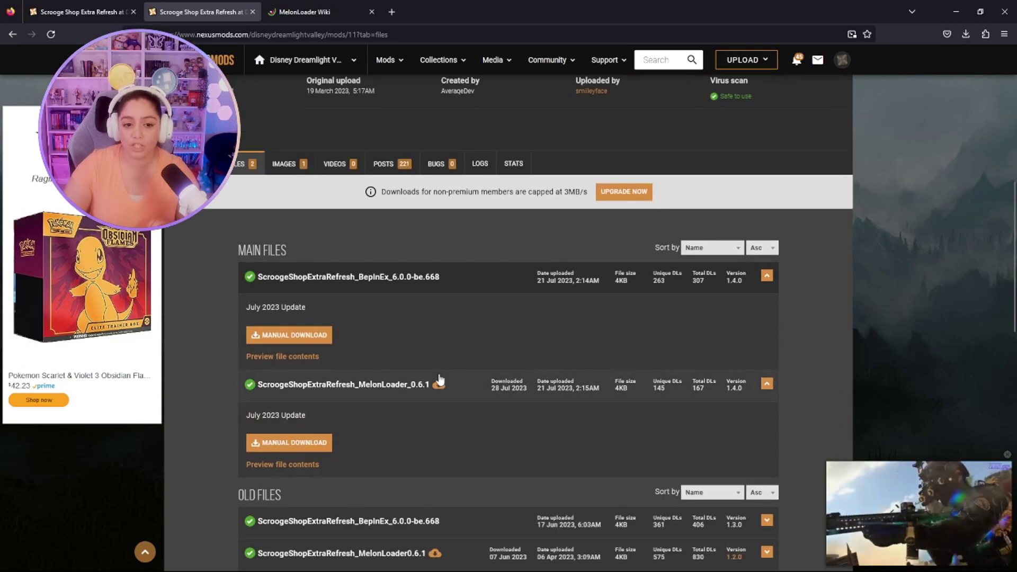
scroll(420, 356, "down", 1)
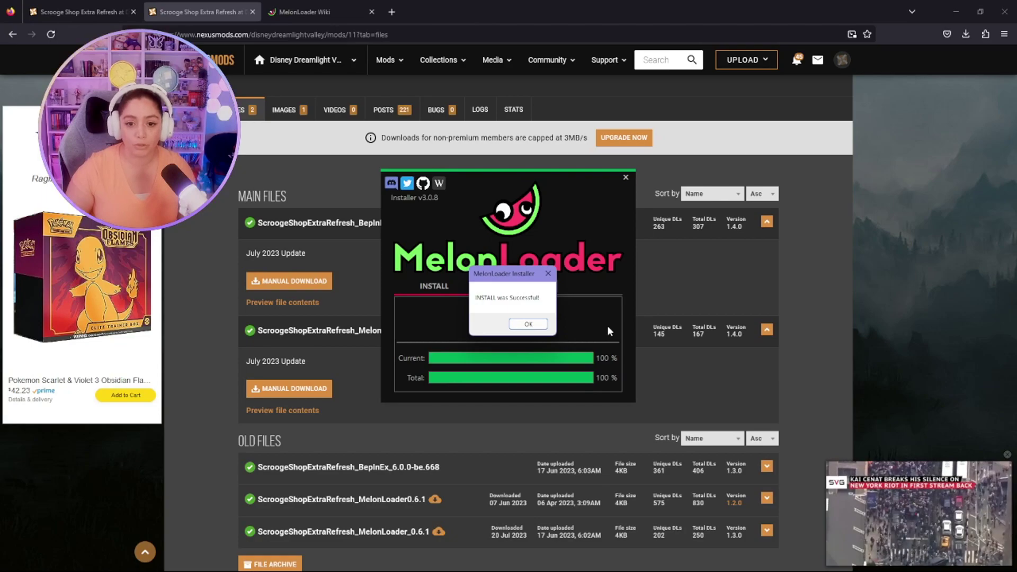
Step: Dismiss the MelonLoader install-successful message and bring up the Disney Dreamlight Valley folder
left_click(528, 323)
mouse_move(577, 566)
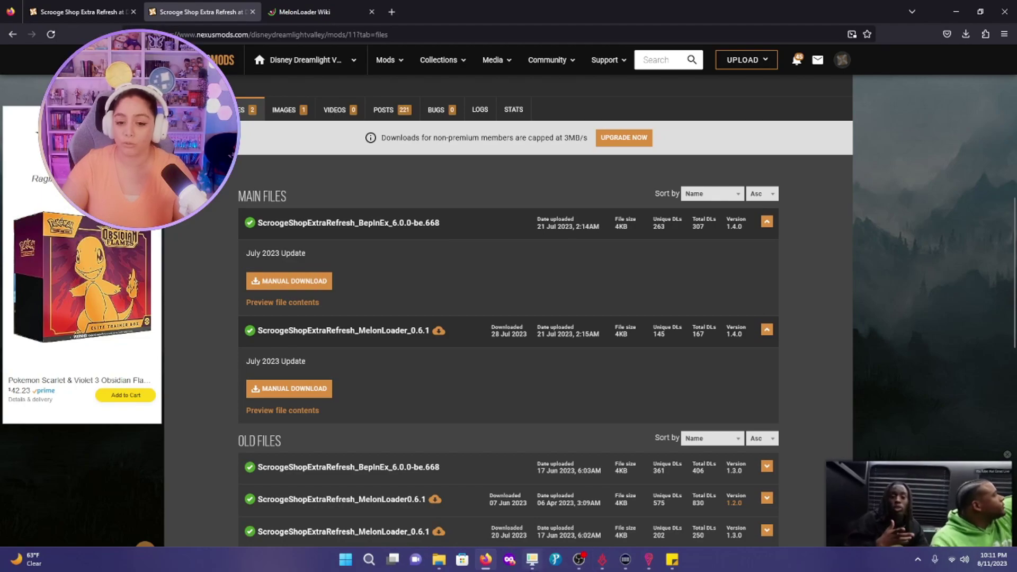
mouse_move(431, 564)
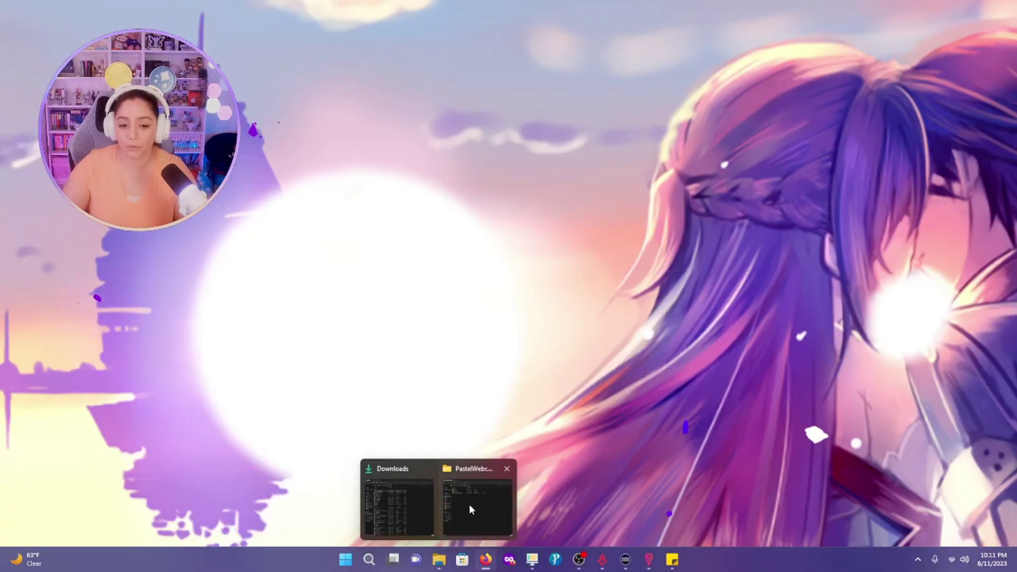
left_click(469, 504)
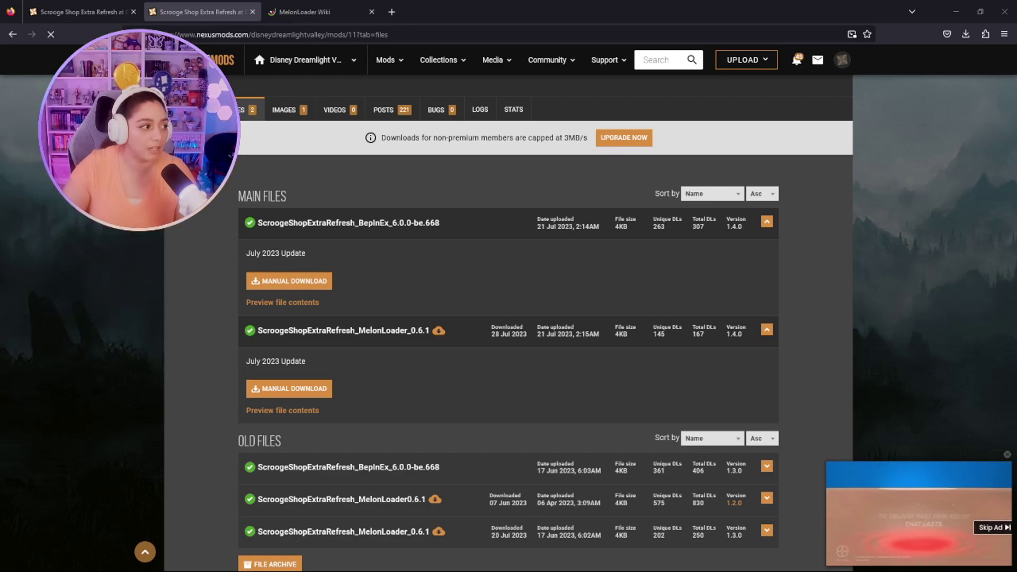
Step: Check that the game's Mods folder is empty and inspect the new MelonLoader folder
key("alt+Tab")
left_click_drag(375, 91, 465, 26)
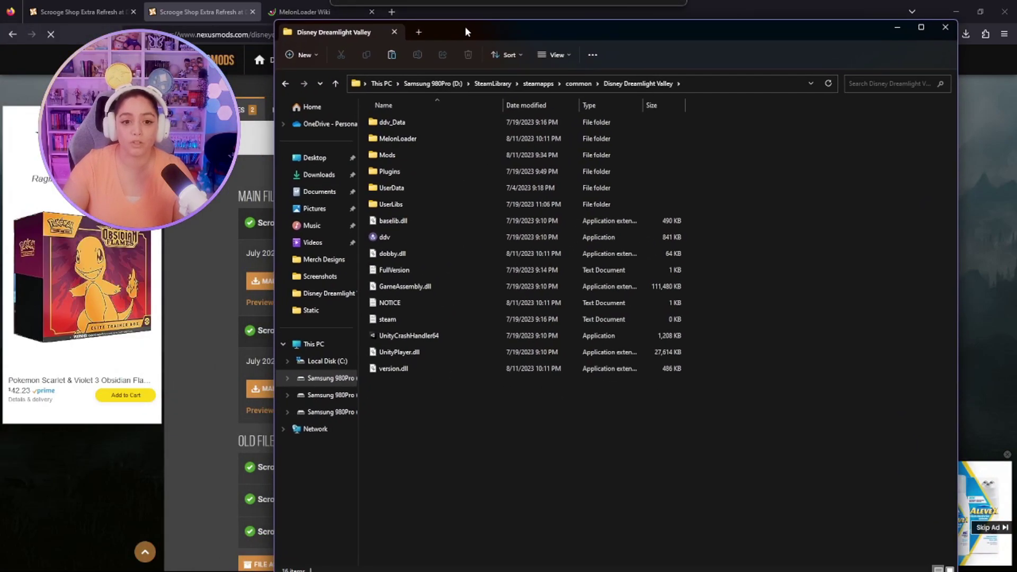
double_click(407, 154)
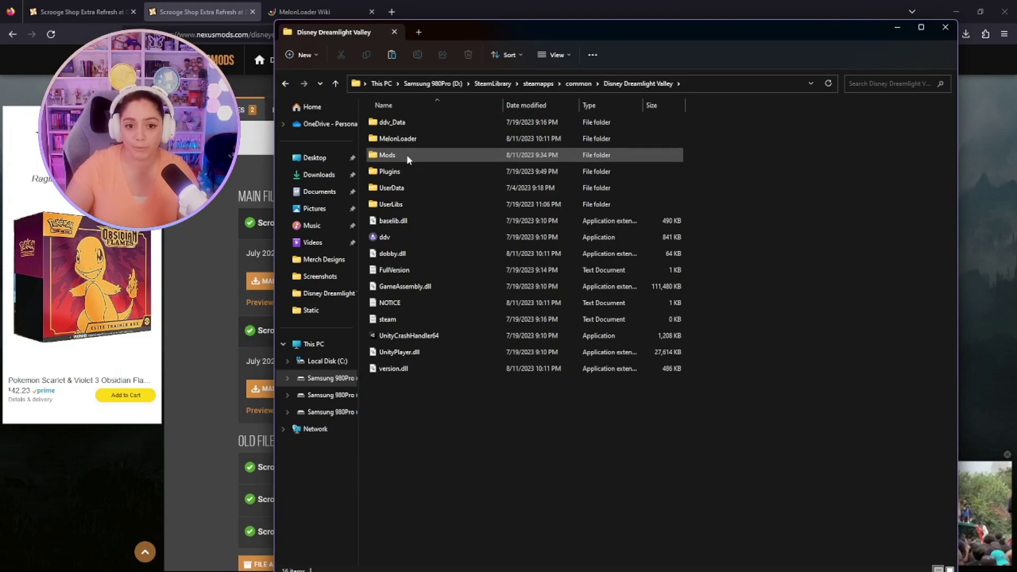
left_click(286, 84)
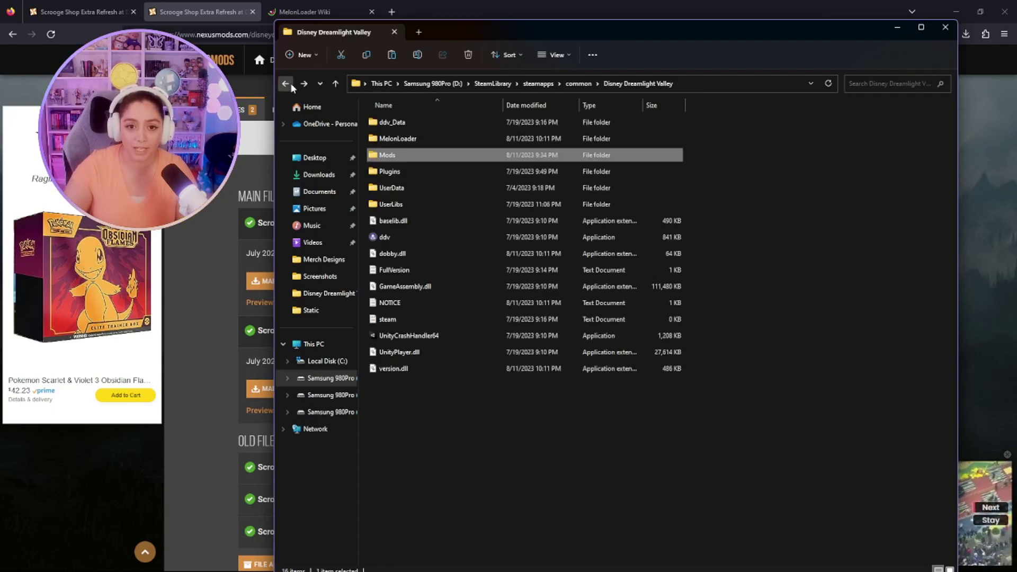
double_click(430, 140)
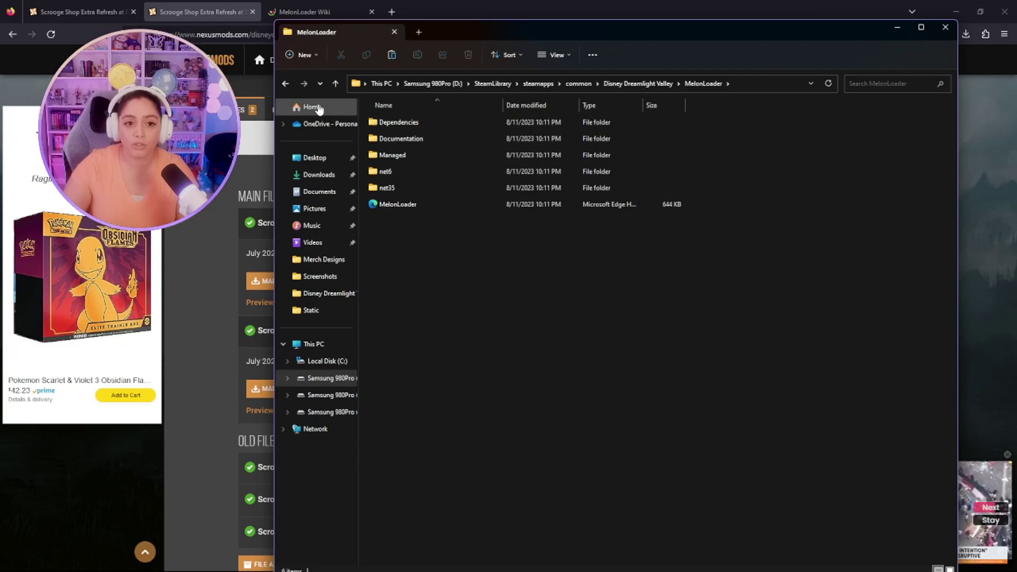
left_click(286, 83)
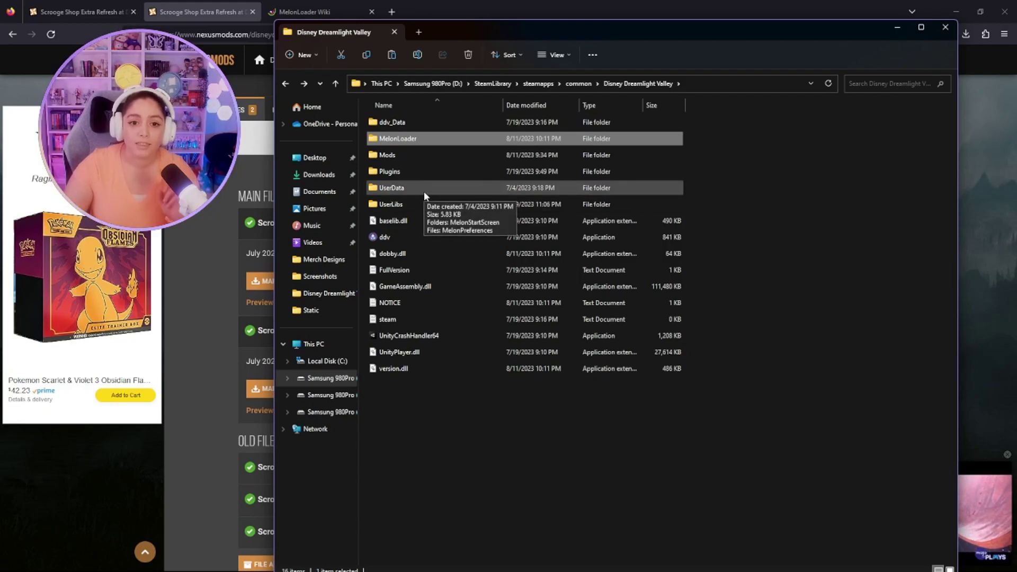
Step: Slow-download the ScroogeShopExtraRefresh_MelonLoader_0.6.1 zip and show it in Downloads
left_click(439, 7)
key("F5")
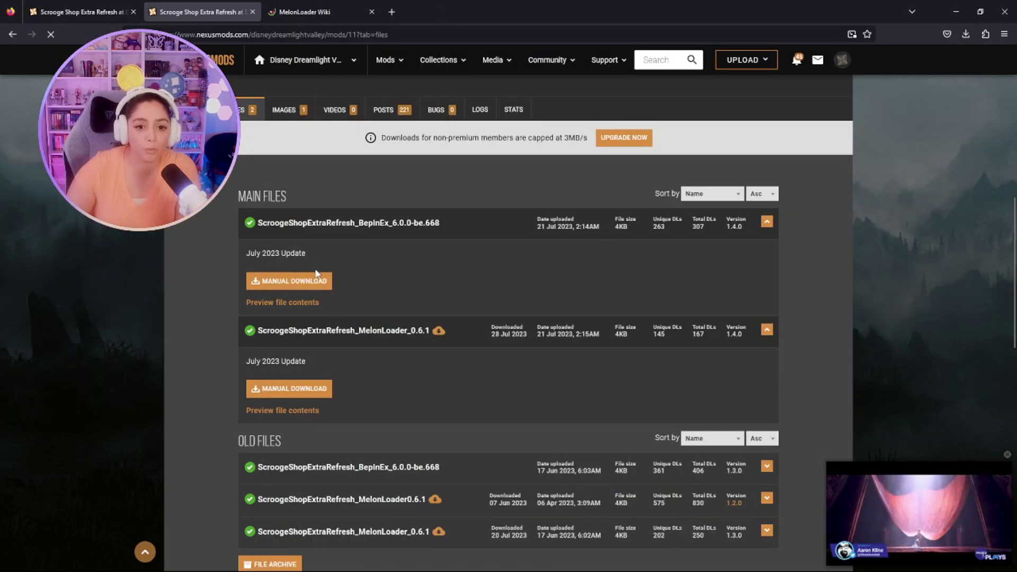
left_click(315, 389)
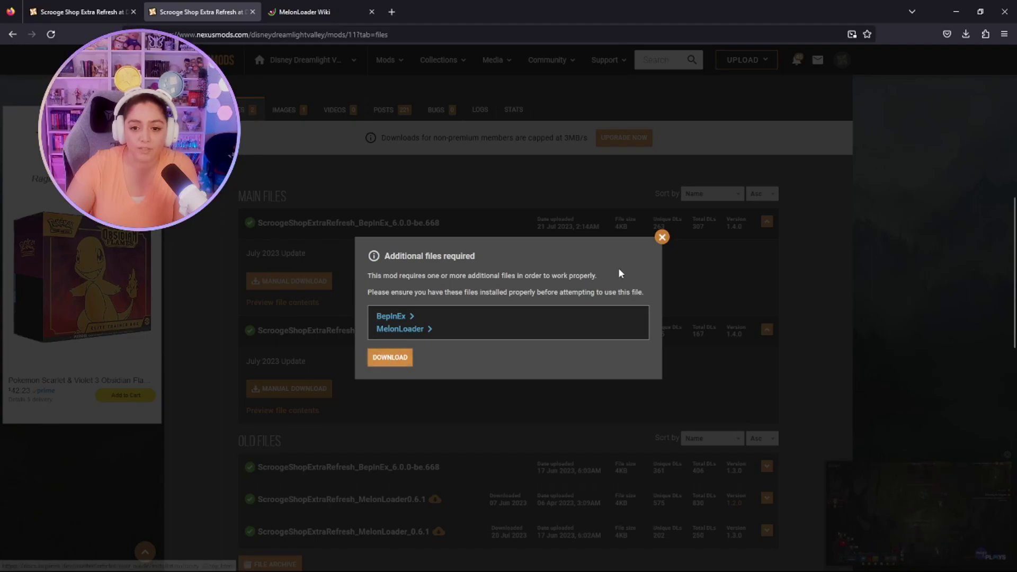
left_click(392, 359)
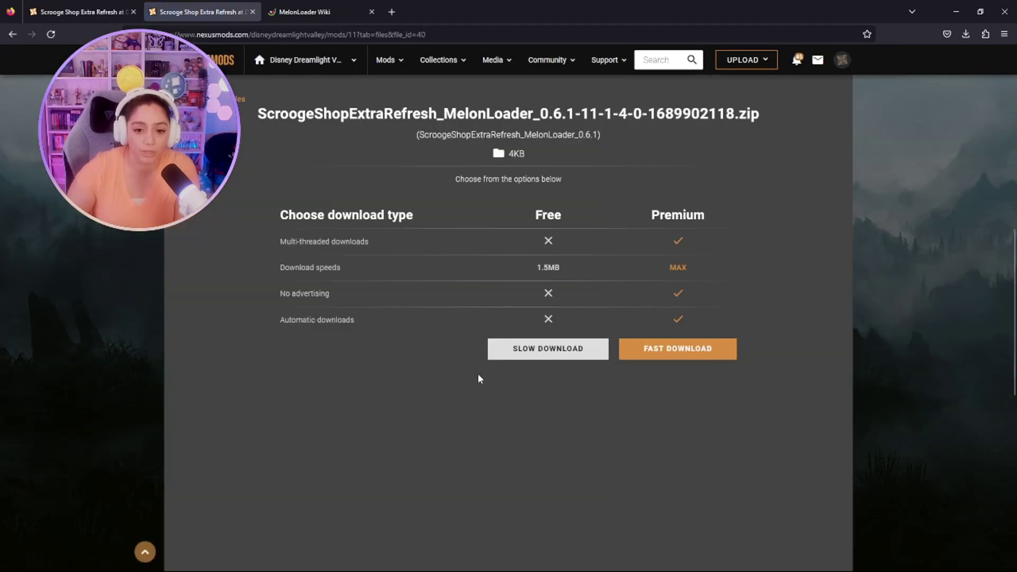
left_click(577, 355)
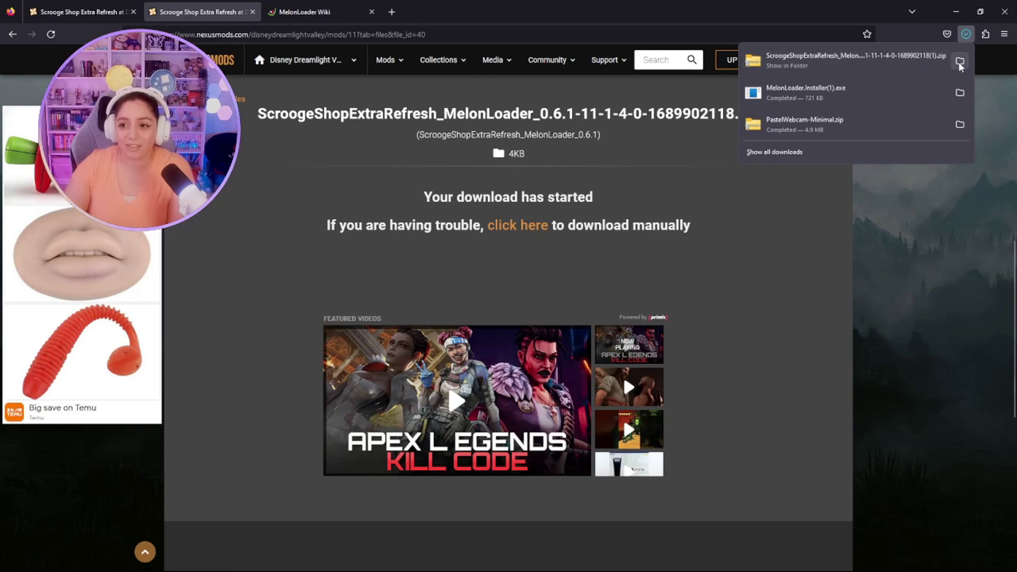
left_click(959, 61)
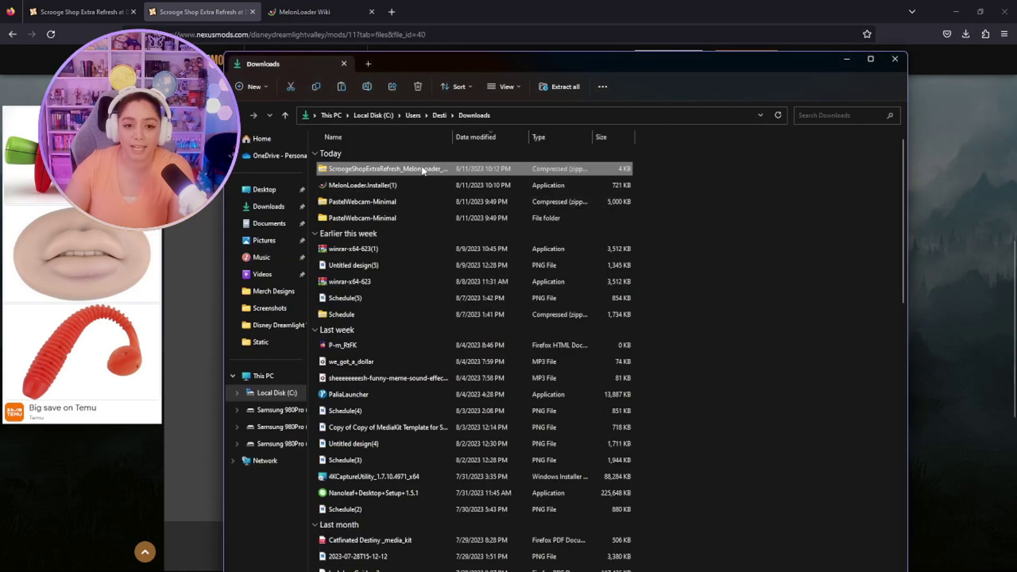
Step: Extract the ScroogeShopExtraRefresh_MelonLoader_0.6.1 zip into its own folder
right_click(454, 172)
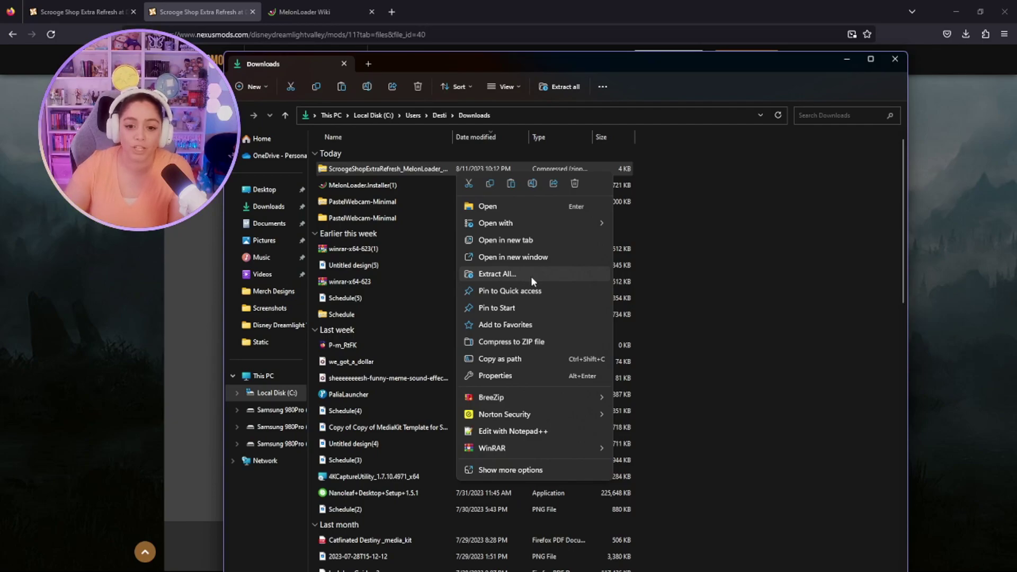
mouse_move(503, 398)
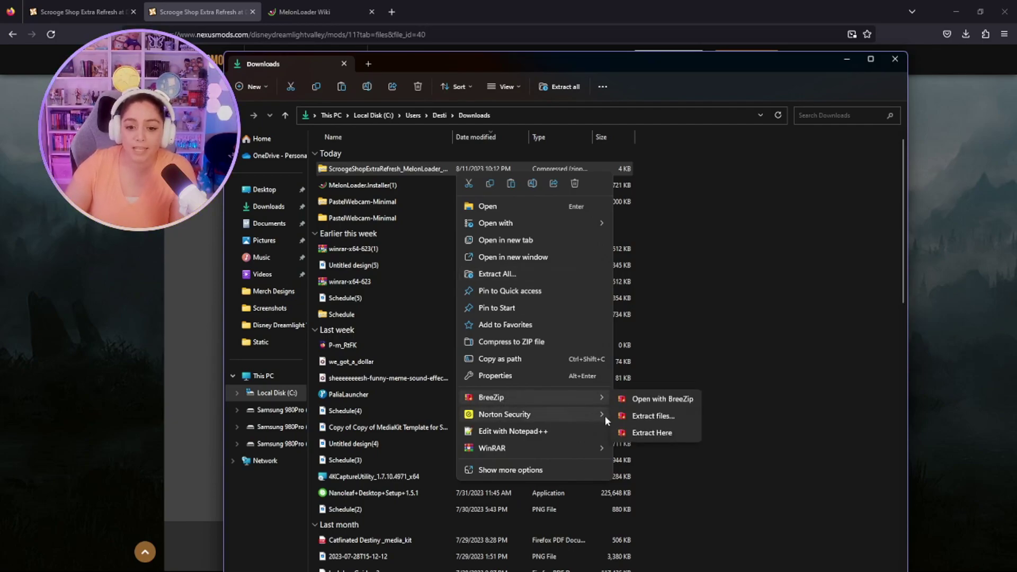
left_click(523, 276)
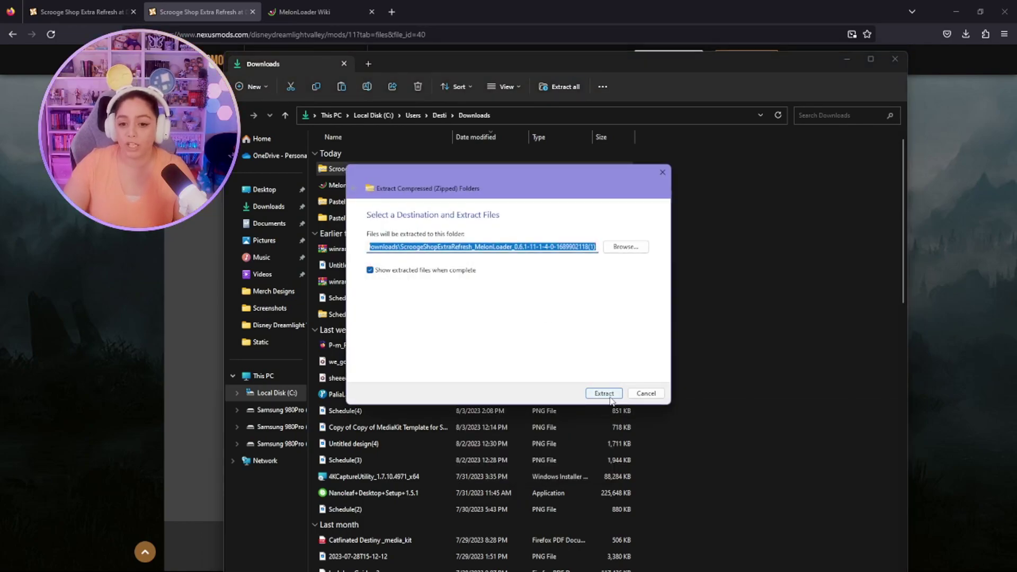
left_click(610, 397)
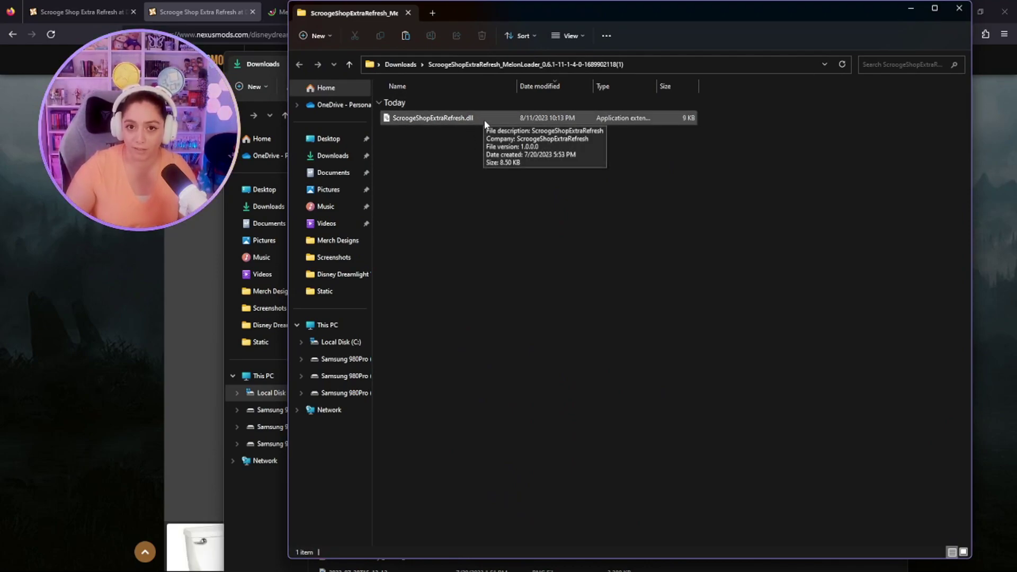
Step: Cut ScroogeShopExtraRefresh.dll from the extracted folder
left_click(484, 119)
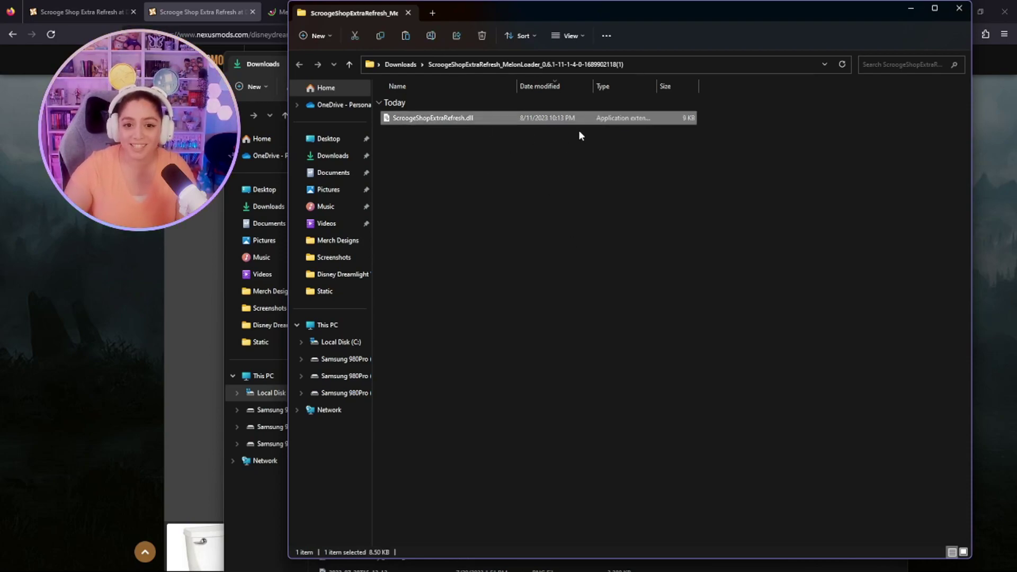
right_click(490, 125)
left_click(507, 135)
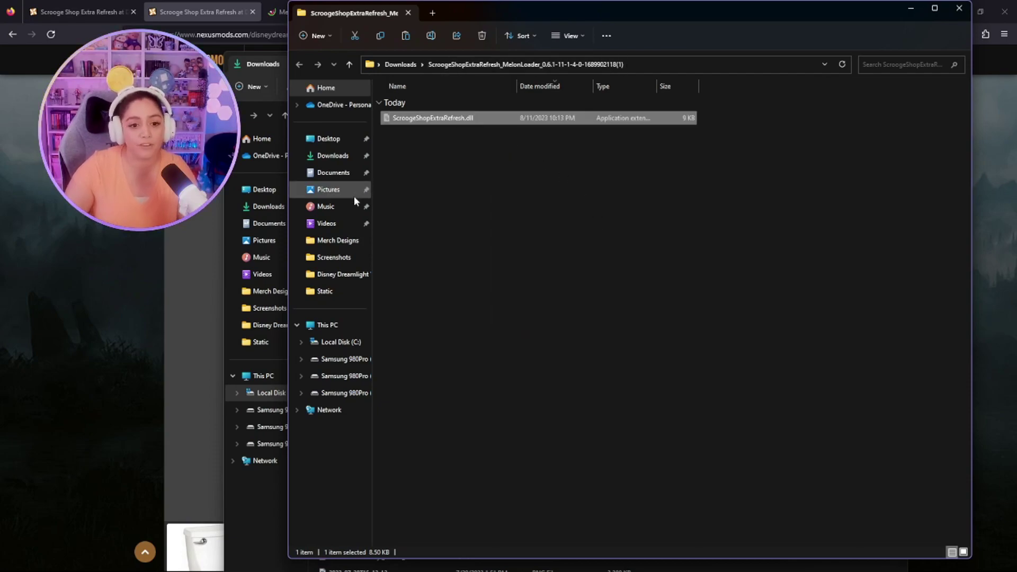
Step: Navigate to D:\SteamLibrary\steamapps\common\Disney Dreamlight Valley in File Explorer
left_click(334, 360)
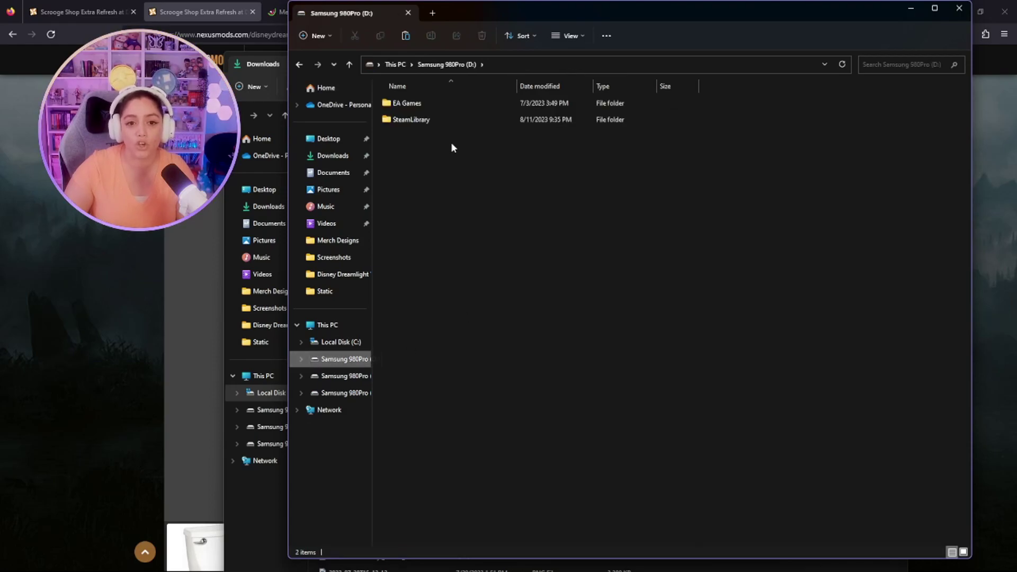
double_click(438, 120)
double_click(435, 136)
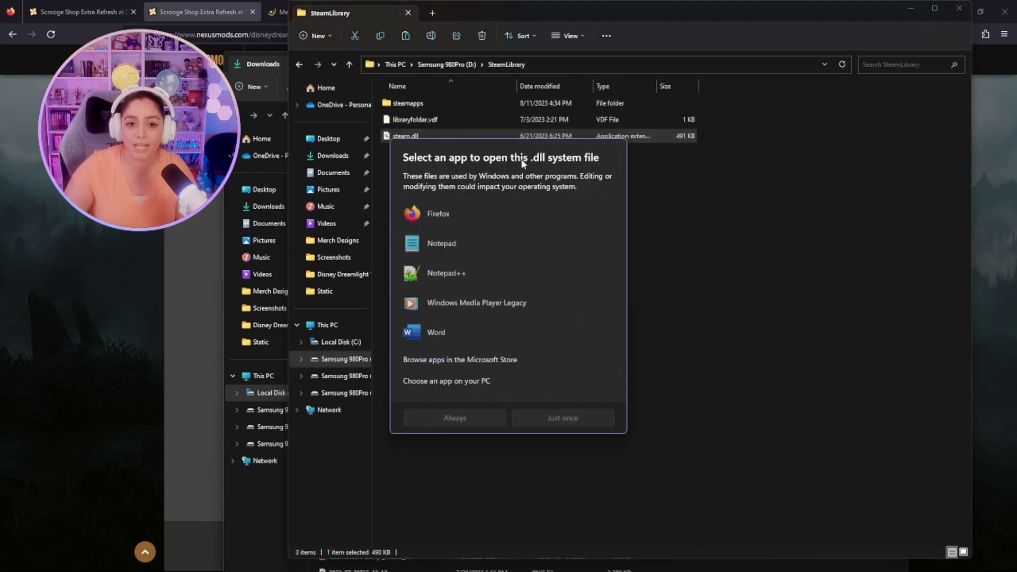
key("Escape")
double_click(415, 104)
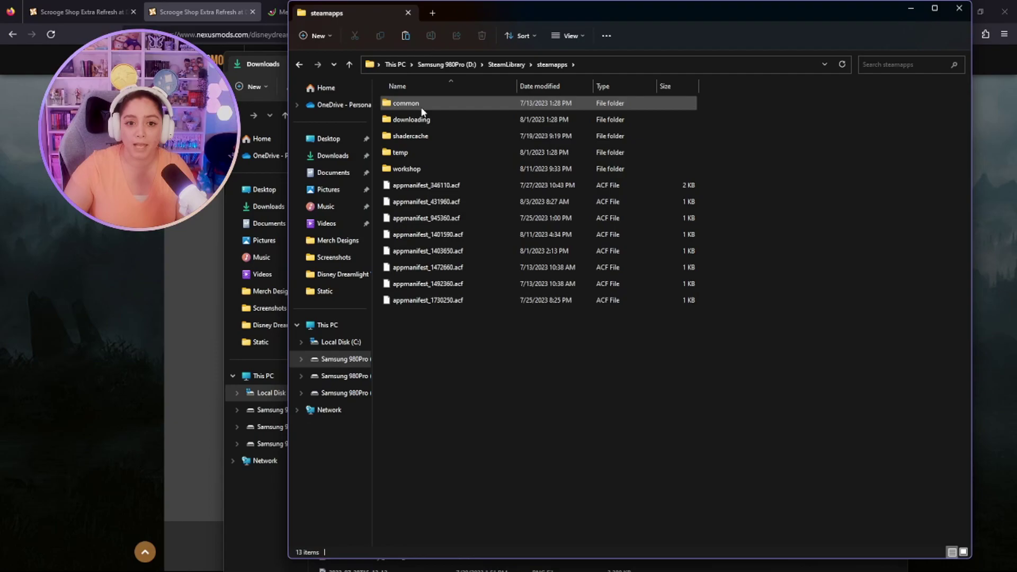
double_click(415, 104)
double_click(424, 136)
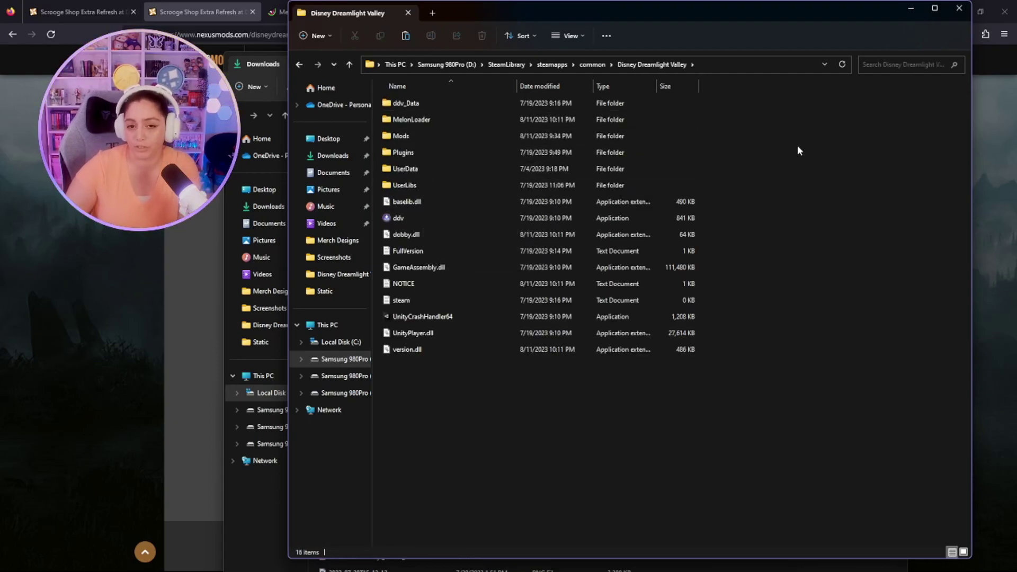
left_click_drag(583, 8, 572, 12)
left_click(270, 64)
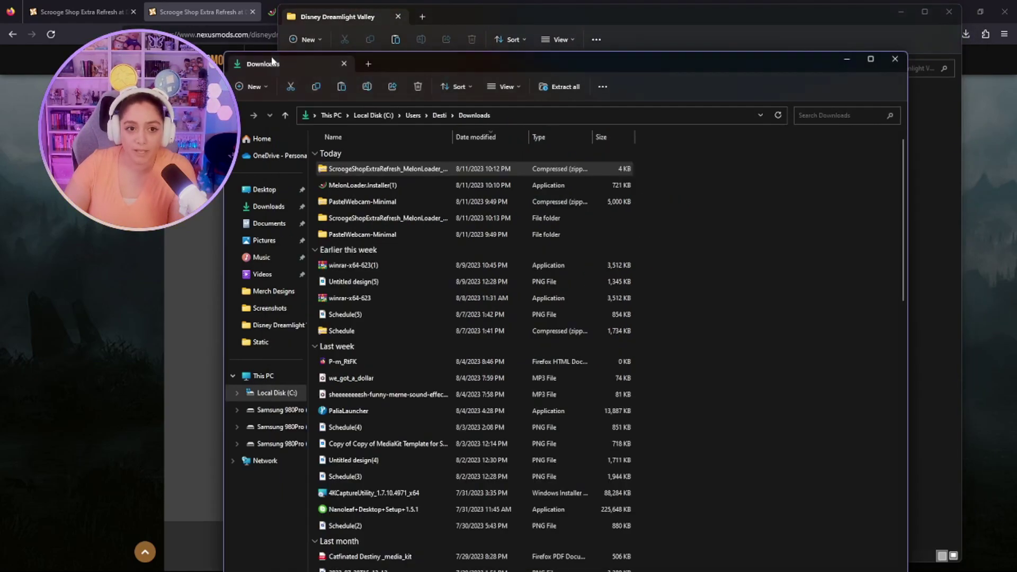
left_click(847, 62)
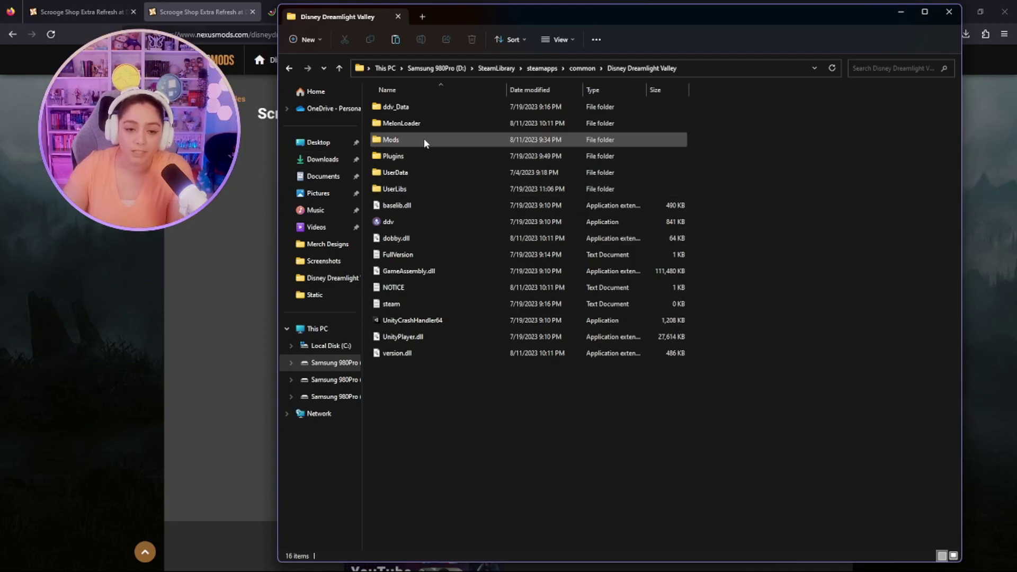
Step: Paste ScroogeShopExtraRefresh.dll into the game's empty Mods folder
mouse_move(415, 139)
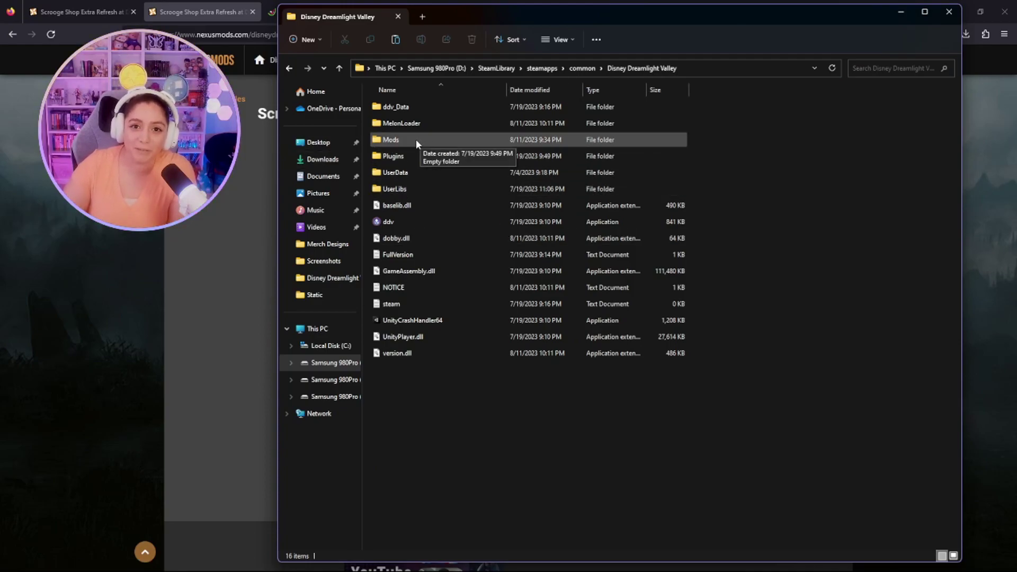
double_click(416, 139)
right_click(485, 218)
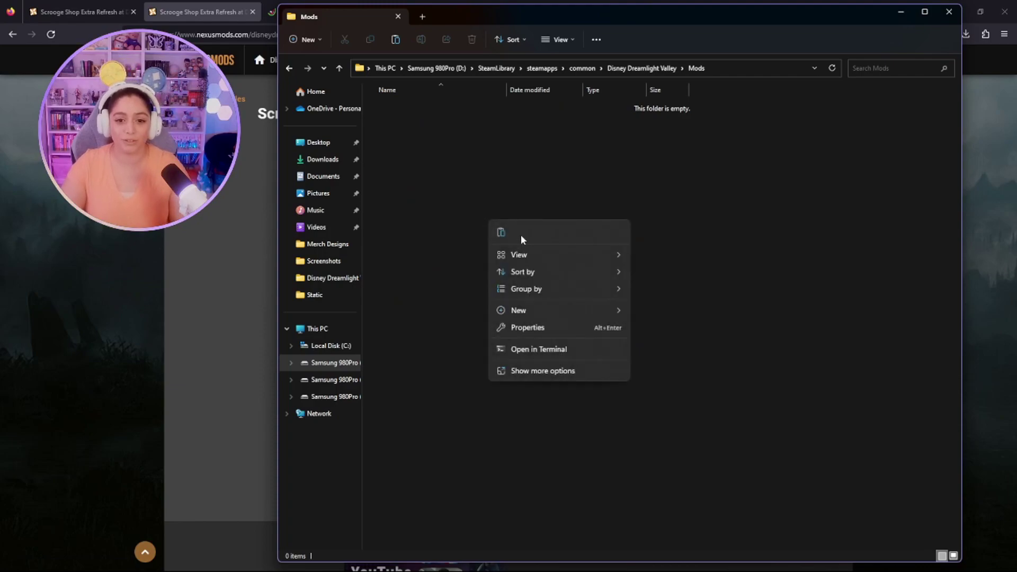
left_click(520, 234)
left_click(579, 233)
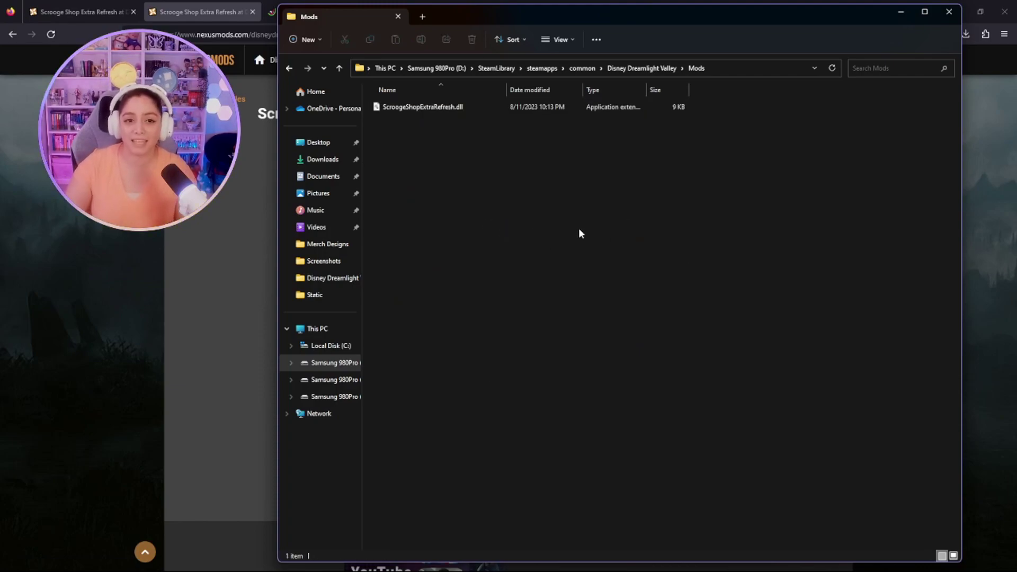
Step: Open UserData\MelonPreferences.cfg in Notepad++, showing Refresh Frequency Hours = 1
left_click(292, 69)
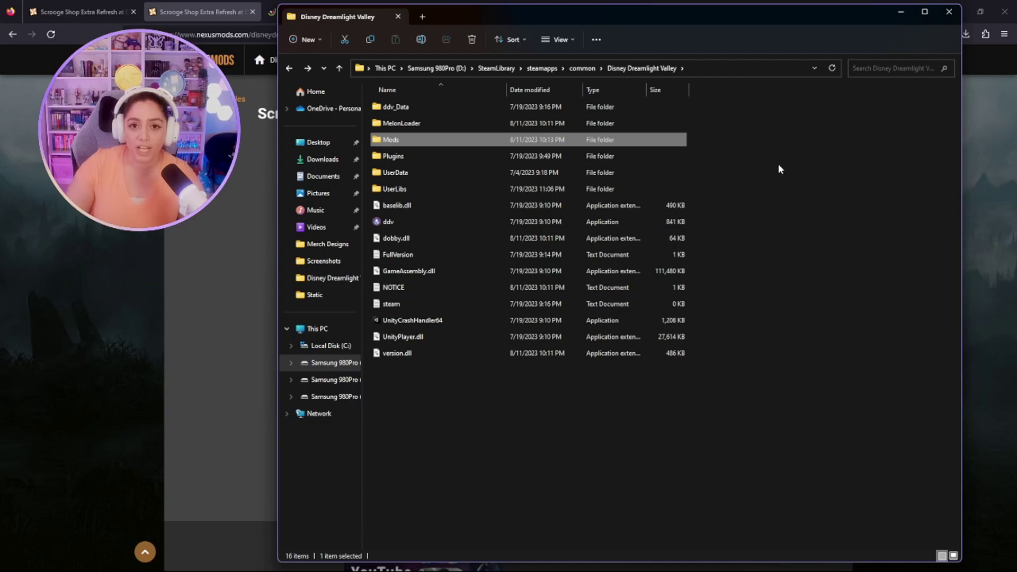
double_click(426, 172)
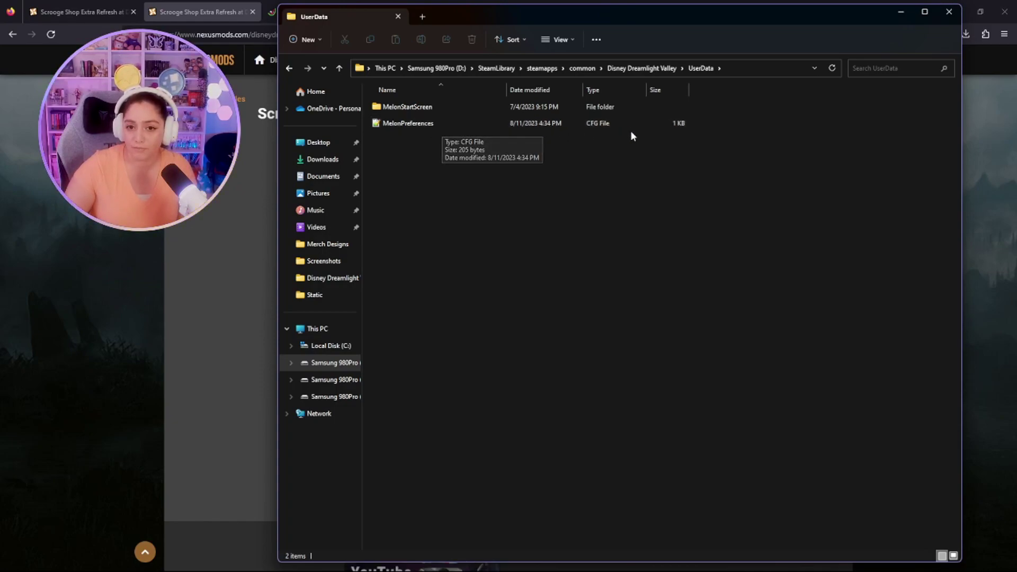
double_click(472, 126)
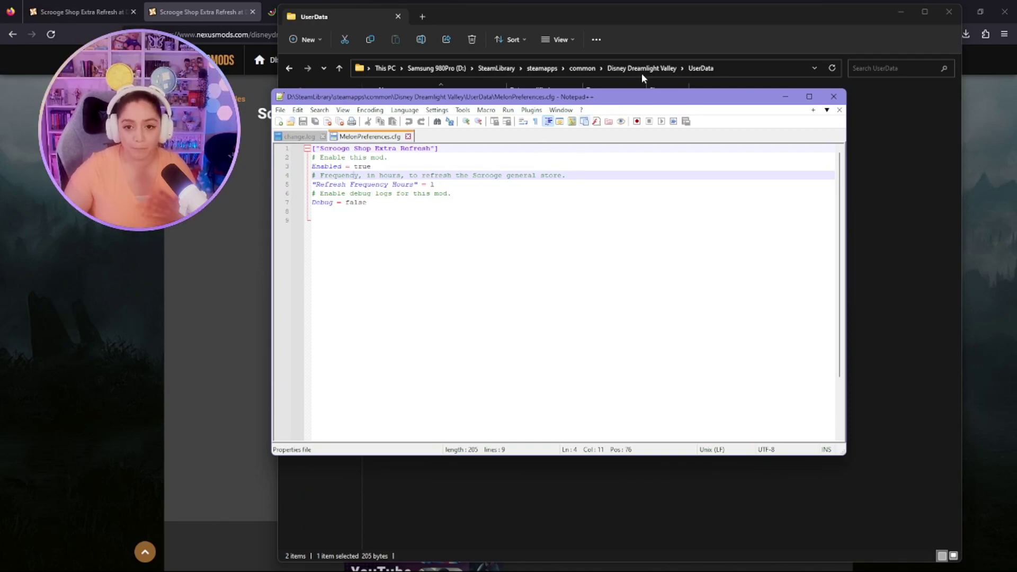
Step: Open MelonPreferences.cfg in Notepad and check its Refresh Frequency Hours value
left_click(659, 562)
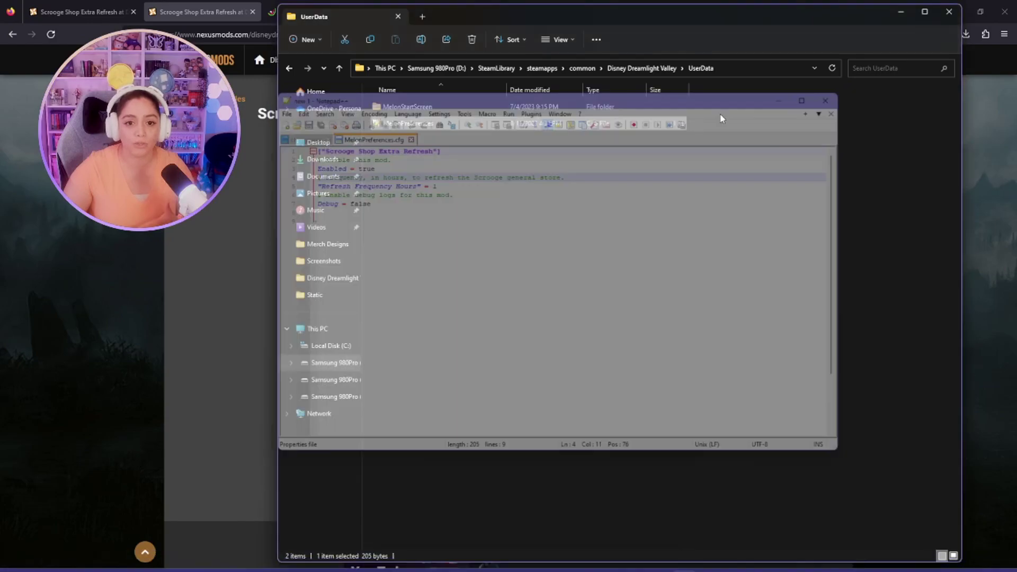
right_click(429, 130)
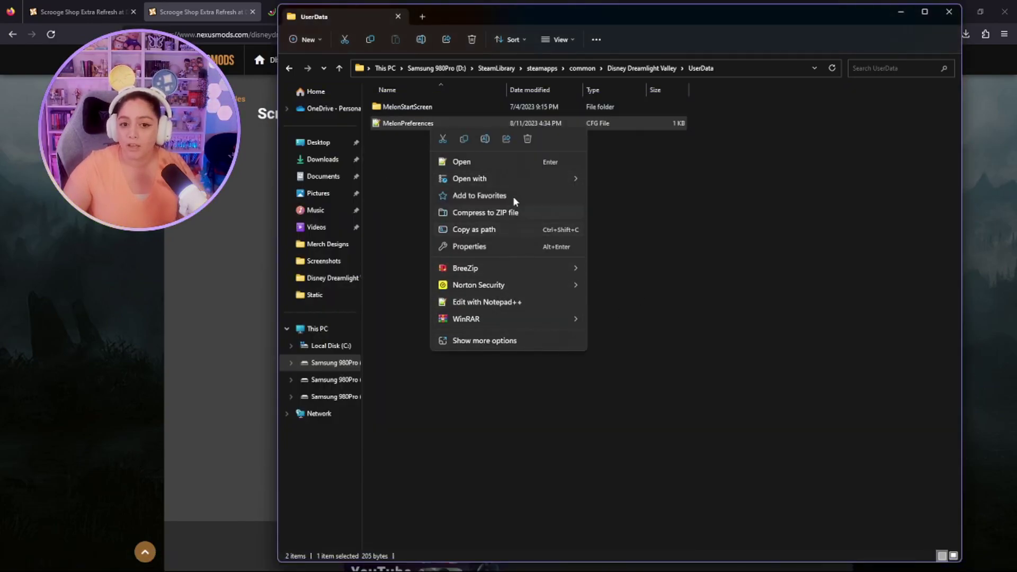
mouse_move(577, 184)
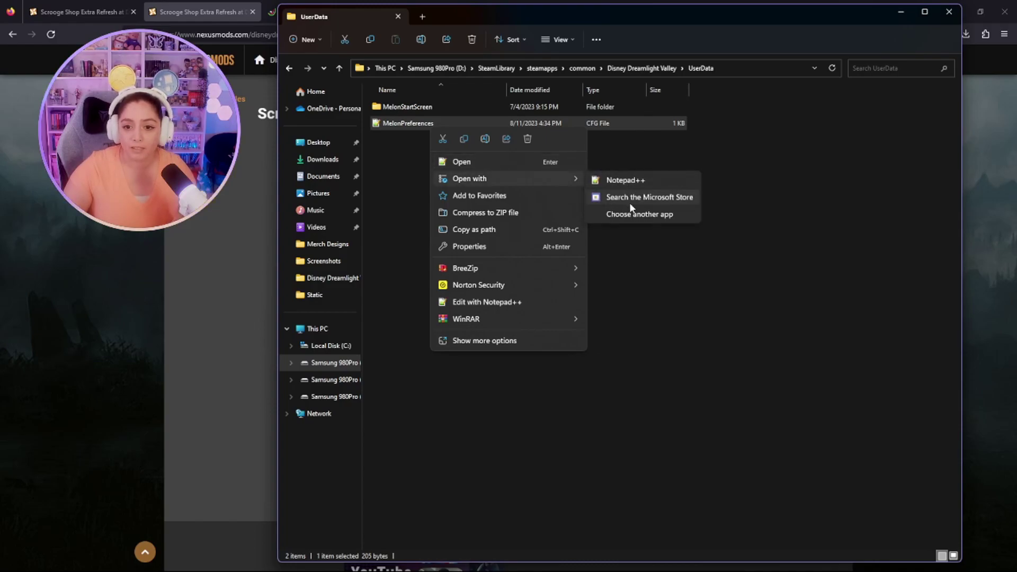
left_click(666, 214)
double_click(480, 279)
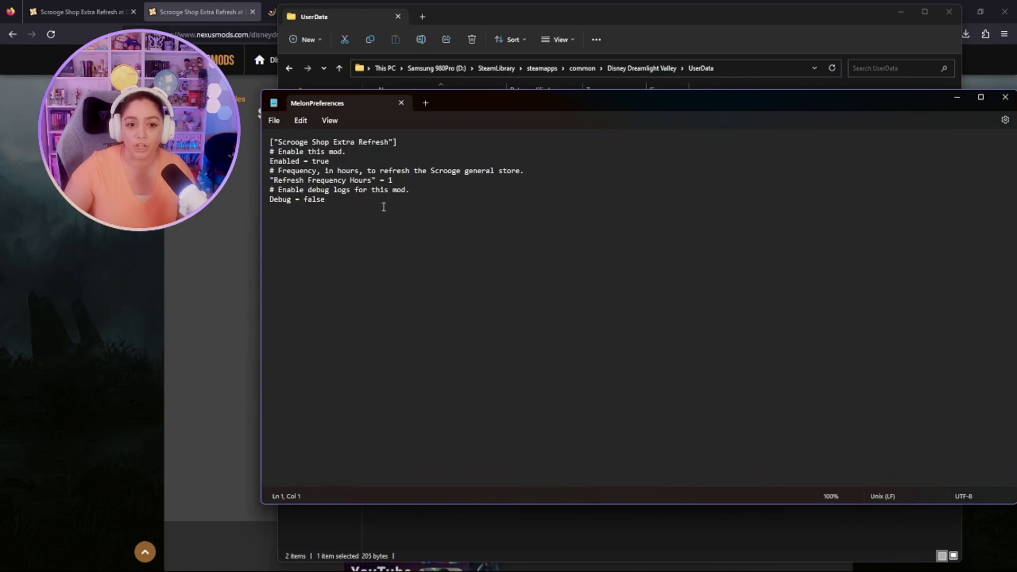
left_click(450, 181)
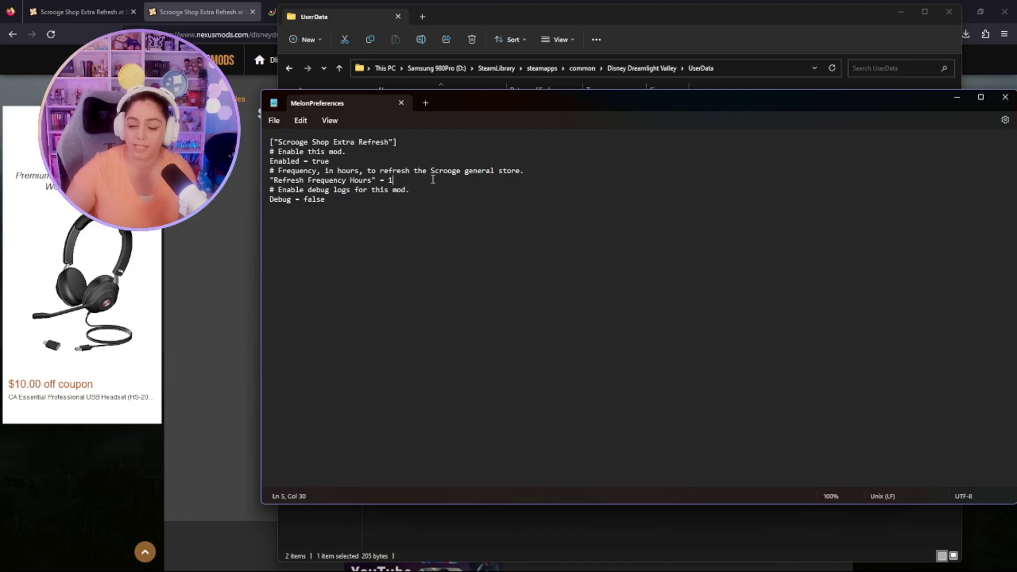
Step: Close Notepad and reopen MelonPreferences.cfg in Notepad++ for editing
key("alt+F4")
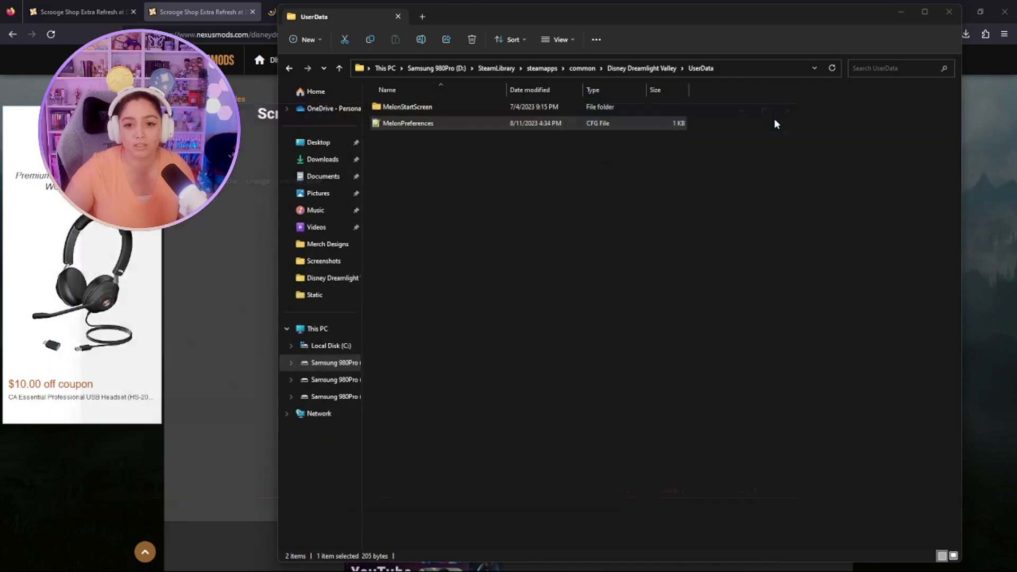
right_click(439, 122)
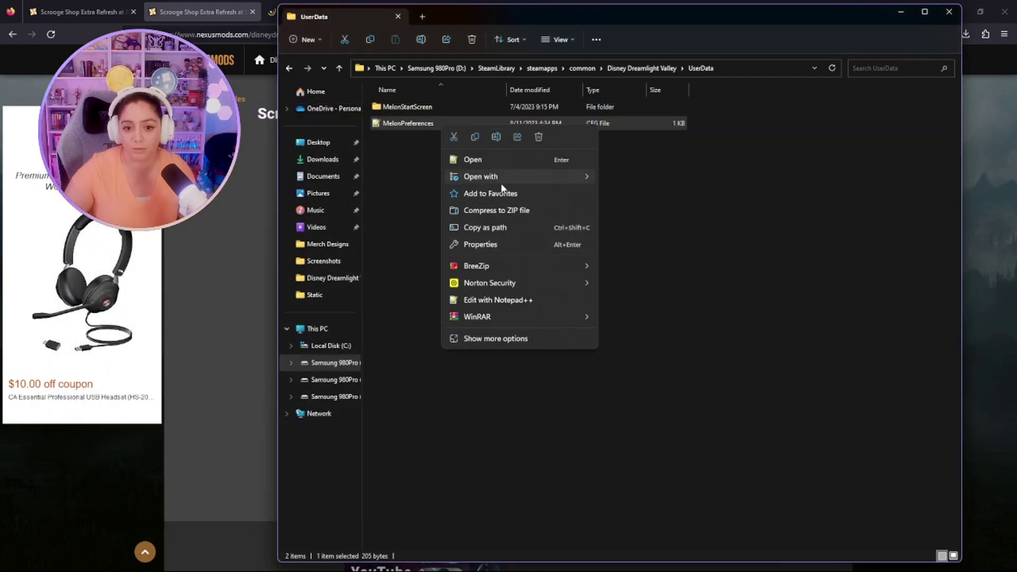
left_click(516, 300)
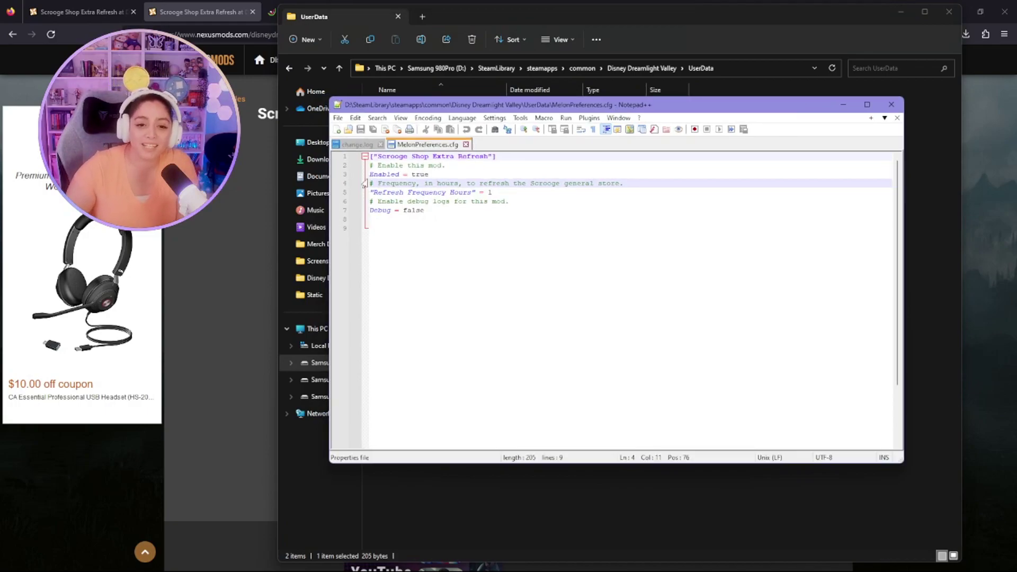
Step: Edit line 5's Refresh Frequency Hours value, leaving it at 1, and save MelonPreferences.cfg
left_click(490, 193)
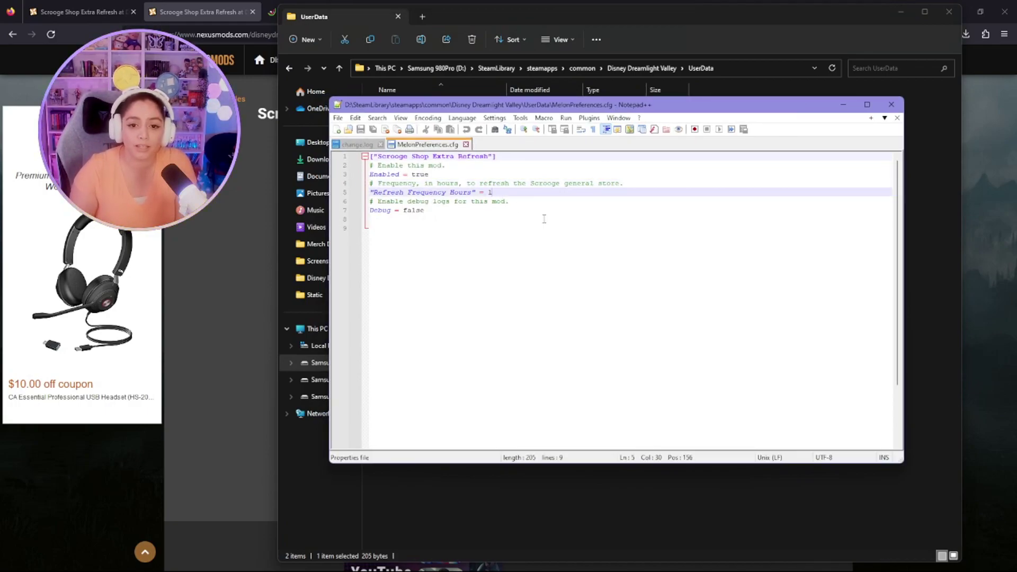
type("2")
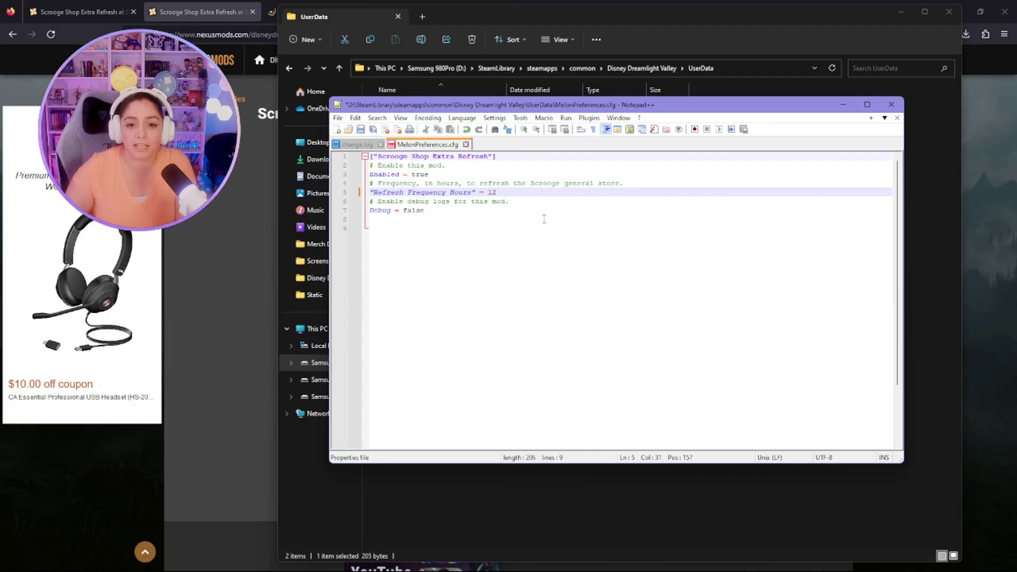
left_click(487, 262)
left_click(516, 197)
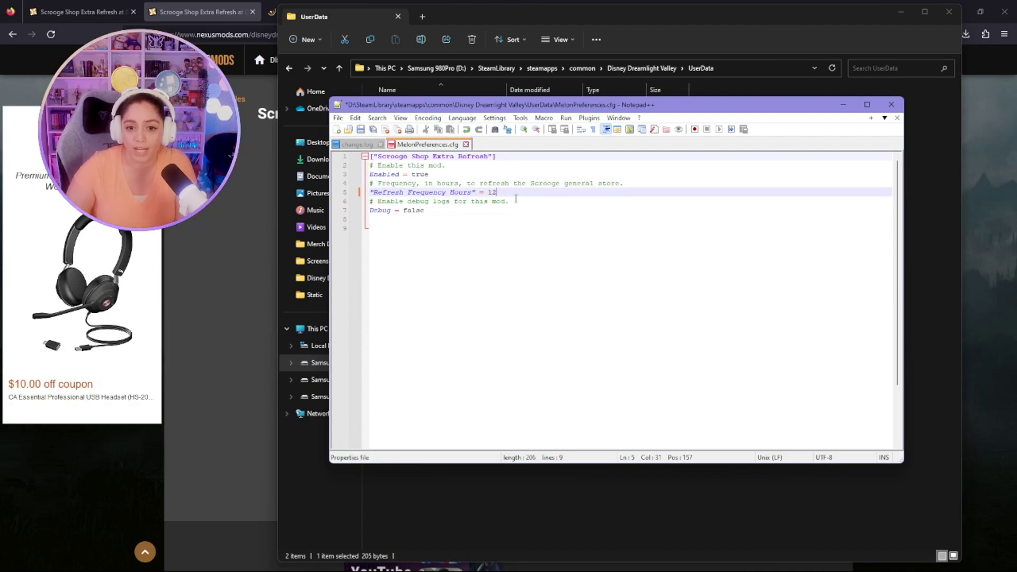
left_click(567, 243)
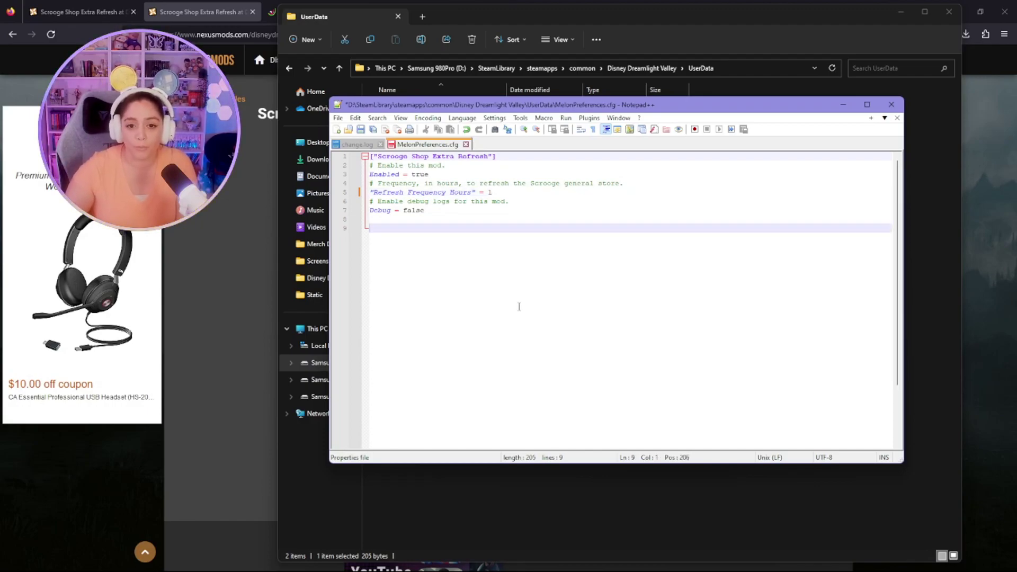
left_click(501, 192)
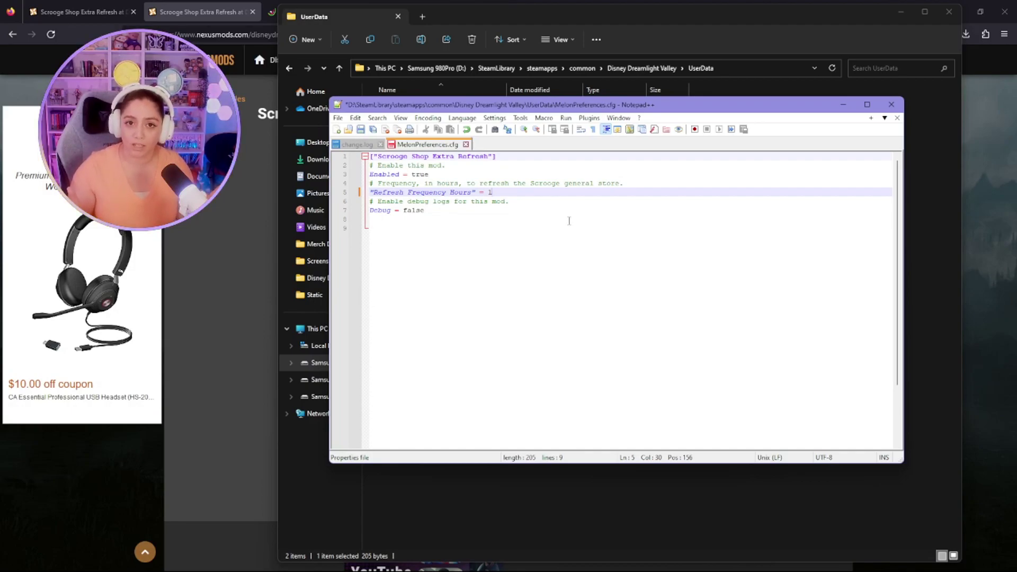
left_click(550, 306)
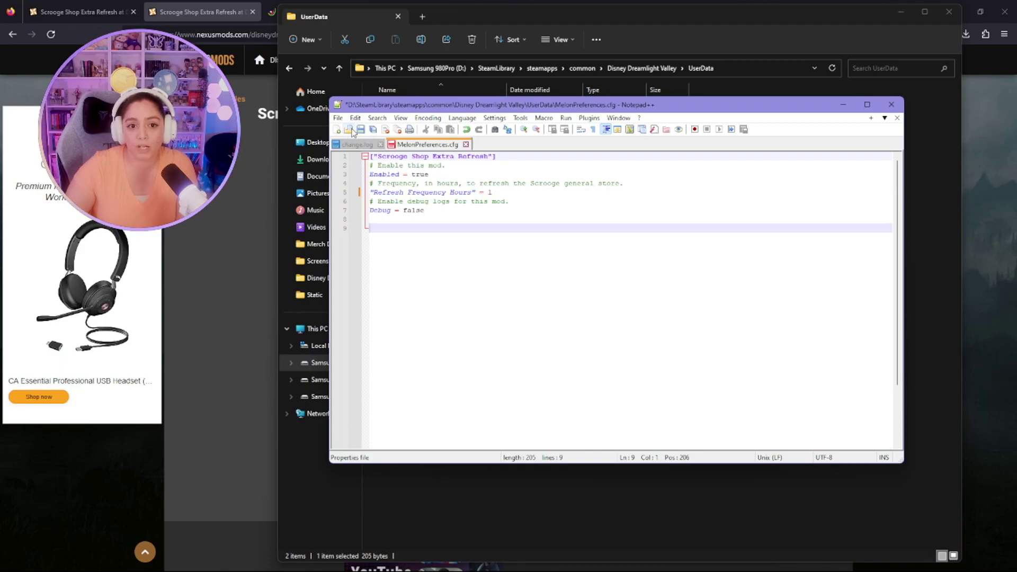
key("ctrl+s")
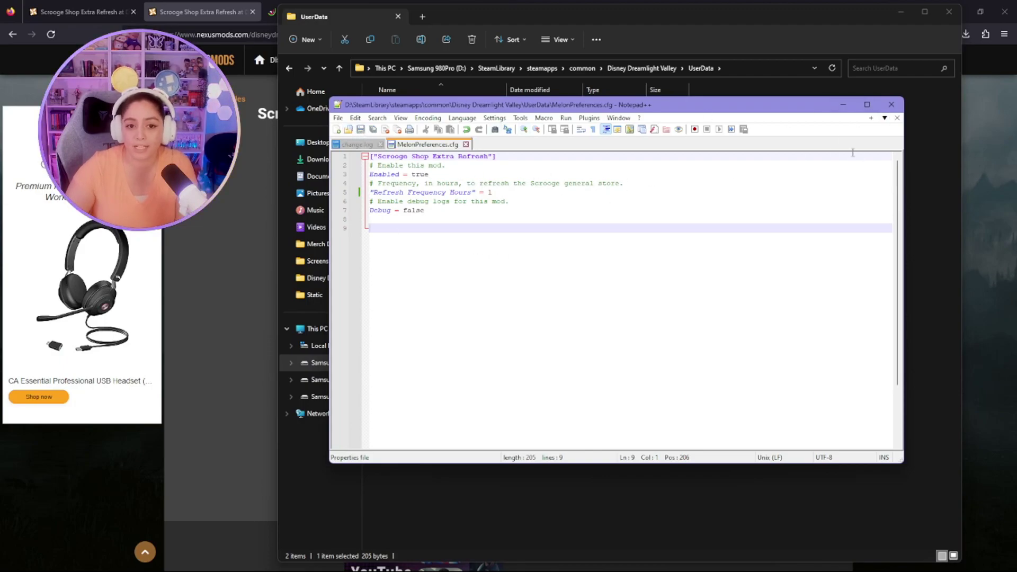
left_click(891, 105)
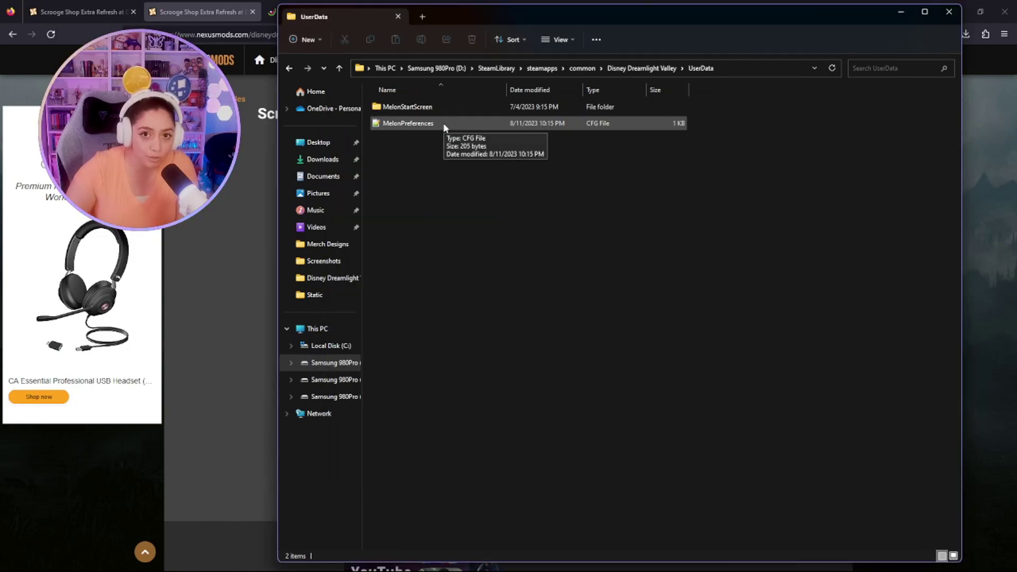
double_click(444, 125)
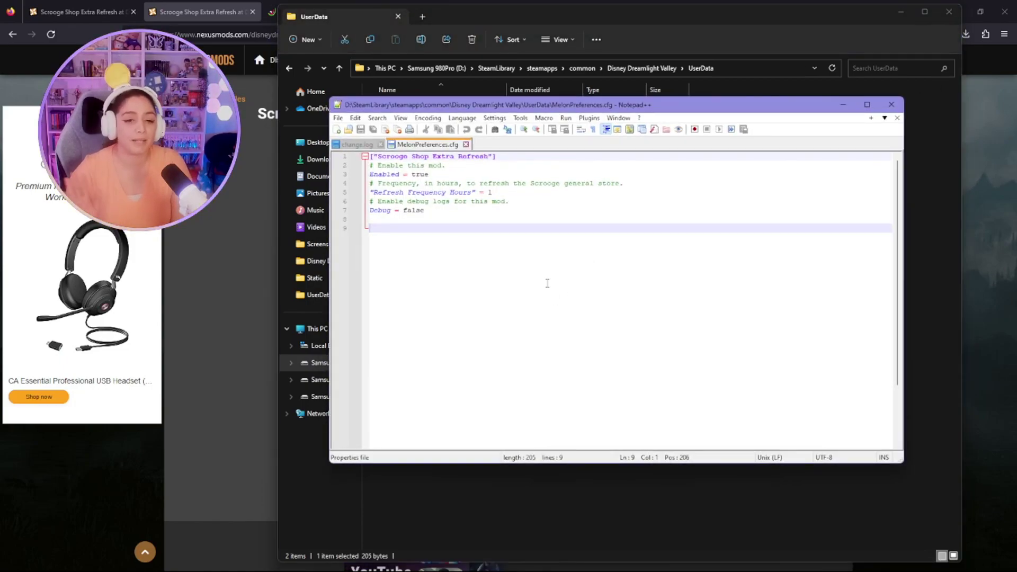
left_click(427, 174)
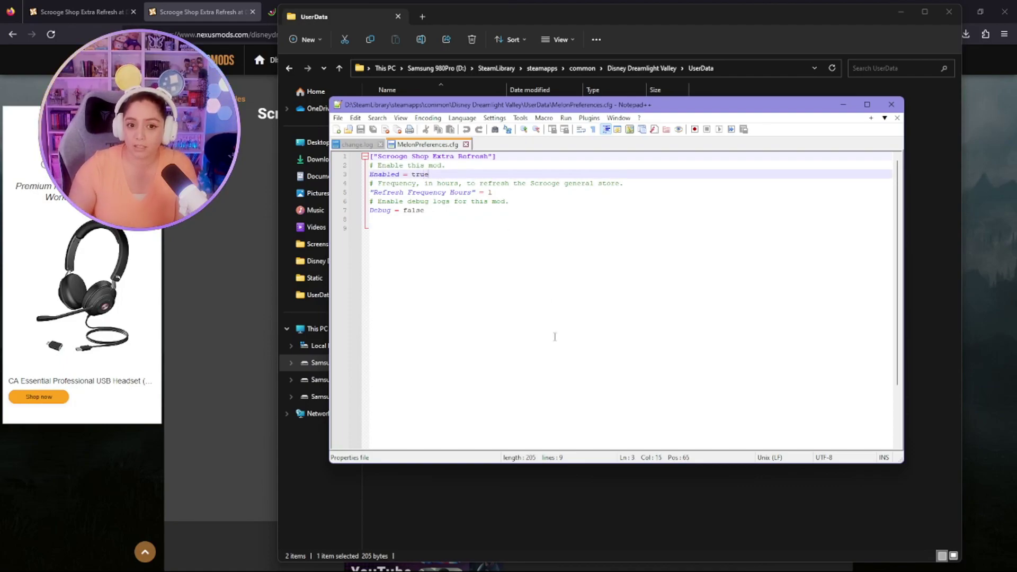
key("Down")
key("Down")
key("Down")
key("Down")
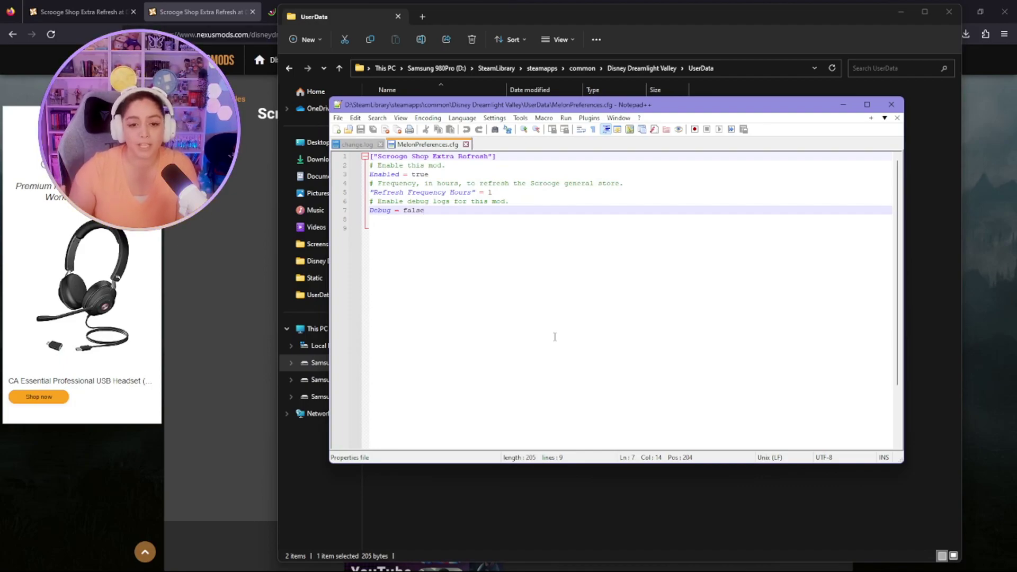
left_click(891, 105)
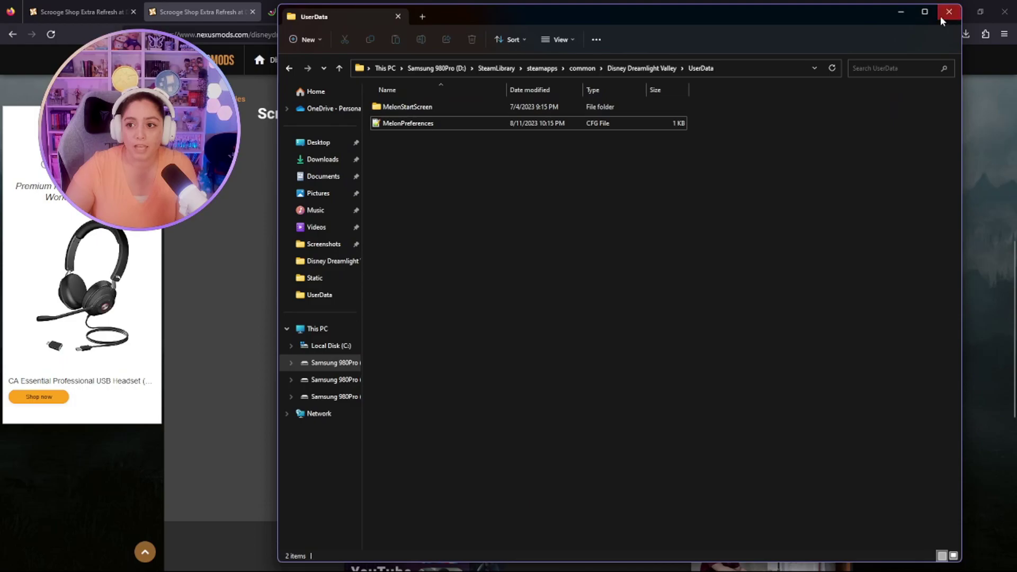
Step: Center the MelonLoader console and scroll its log to confirm Scrooge Shop Extra Refresh v1.4.0 loaded
mouse_move(507, 553)
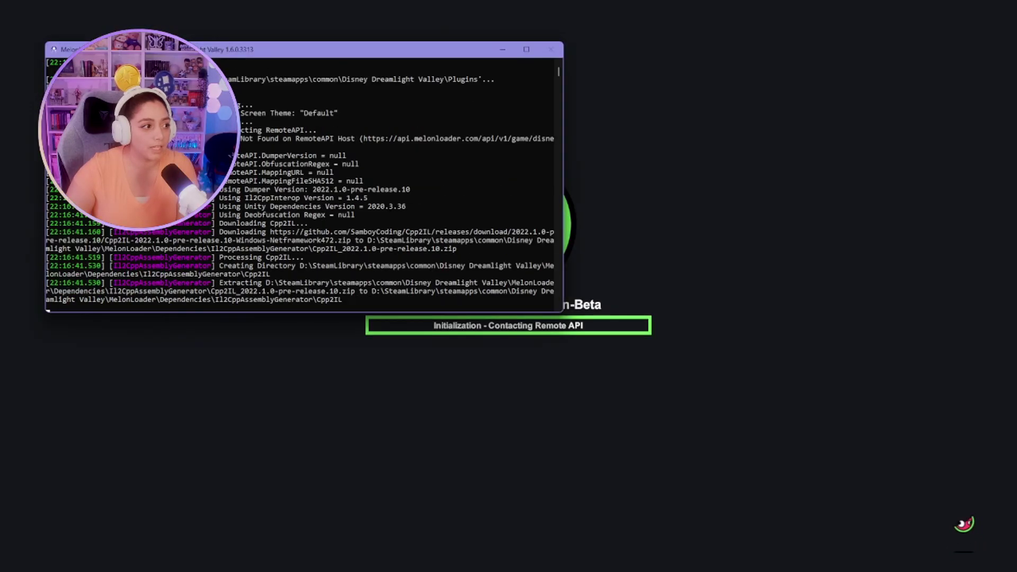
left_click_drag(216, 46, 504, 123)
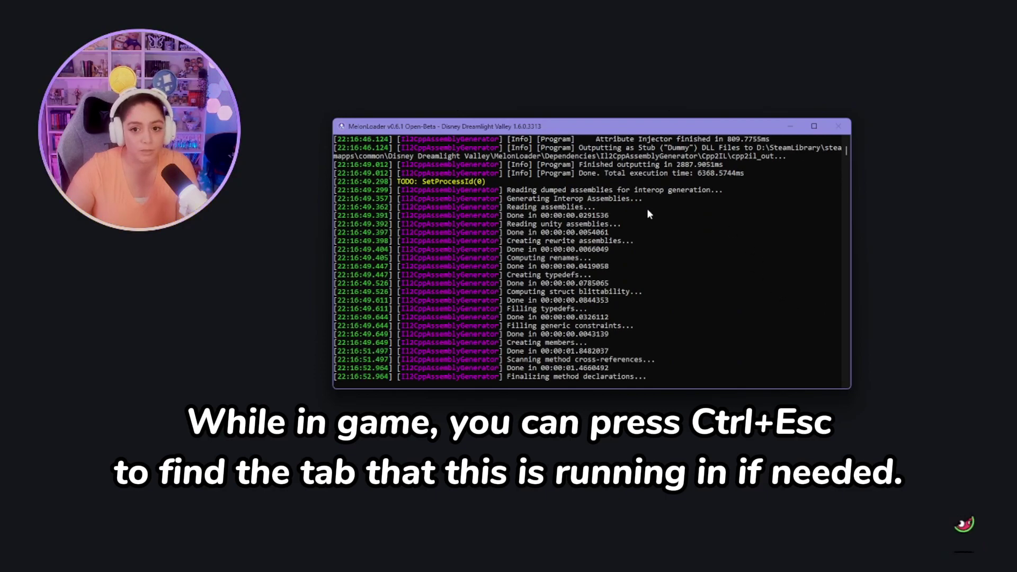
scroll(649, 223, "up", 5)
scroll(692, 286, "up", 3)
scroll(686, 288, "down", 6)
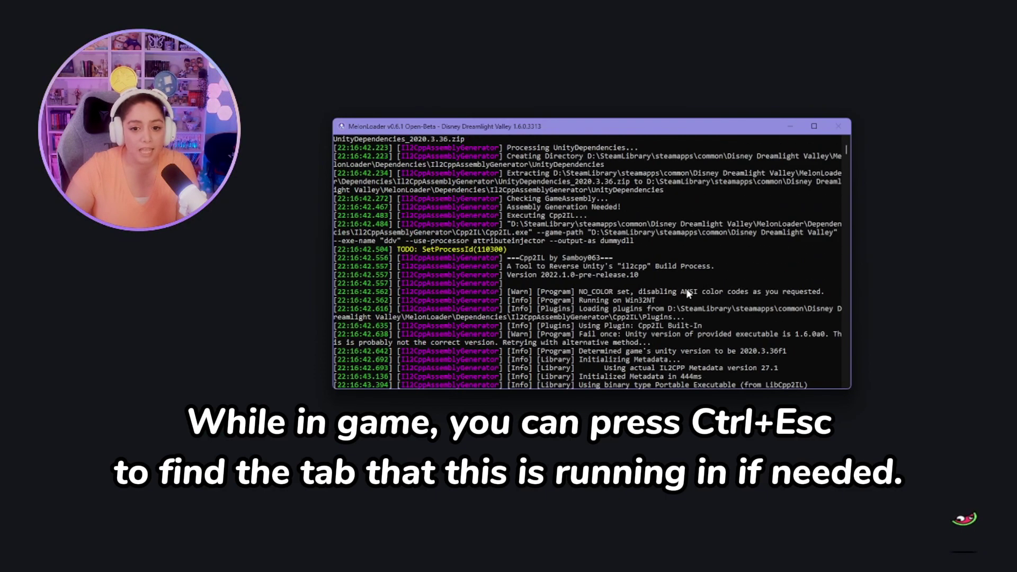
scroll(689, 291, "up", 5)
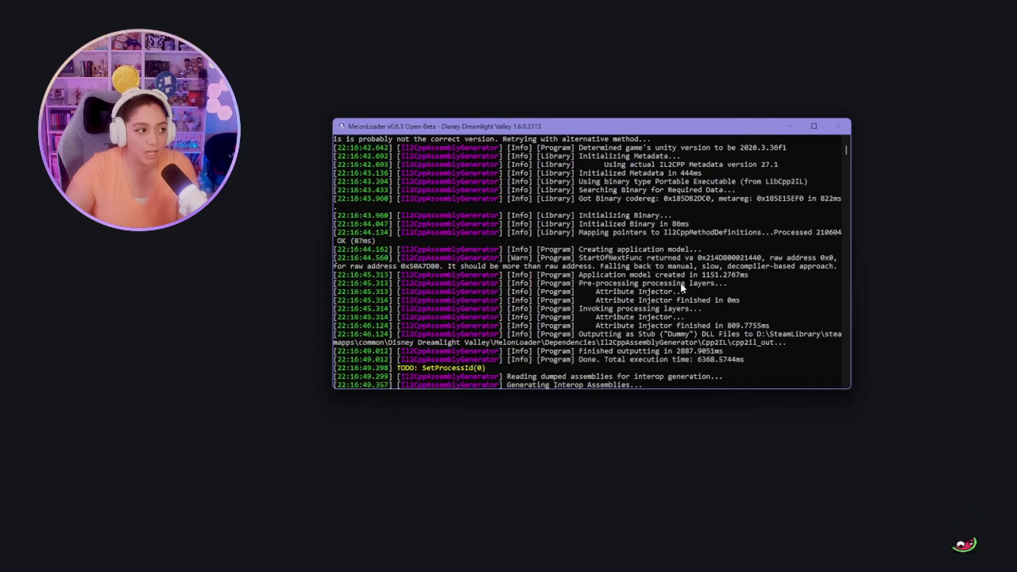
scroll(780, 247, "down", 10)
scroll(738, 284, "down", 8)
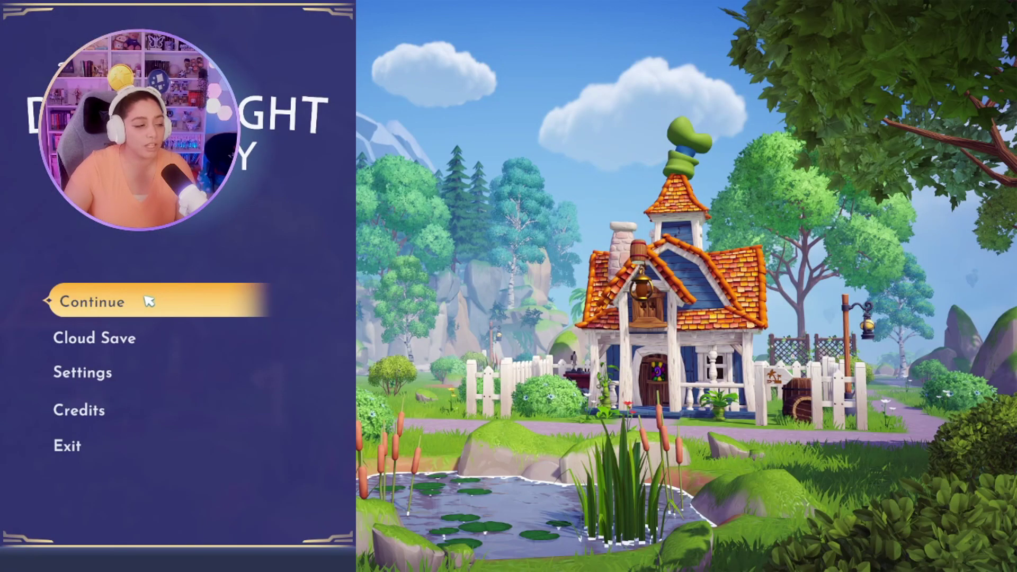
Step: Choose Continue at the title screen to load the saved valley
left_click(148, 297)
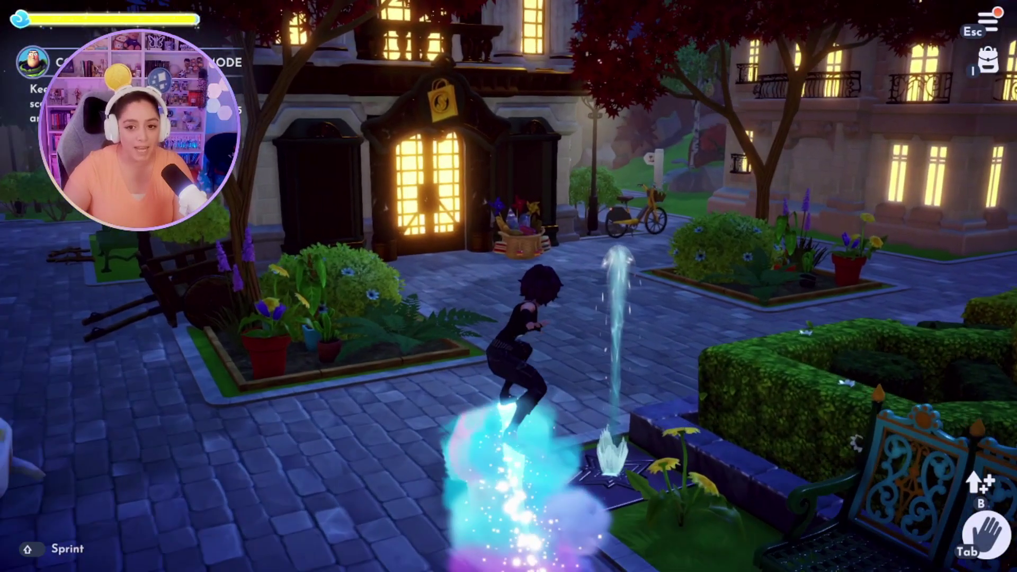
Step: Browse both floors of Scrooge's store, then open the Quests log showing Buzz's Collect 'Em All: Attic Mode
key("w")
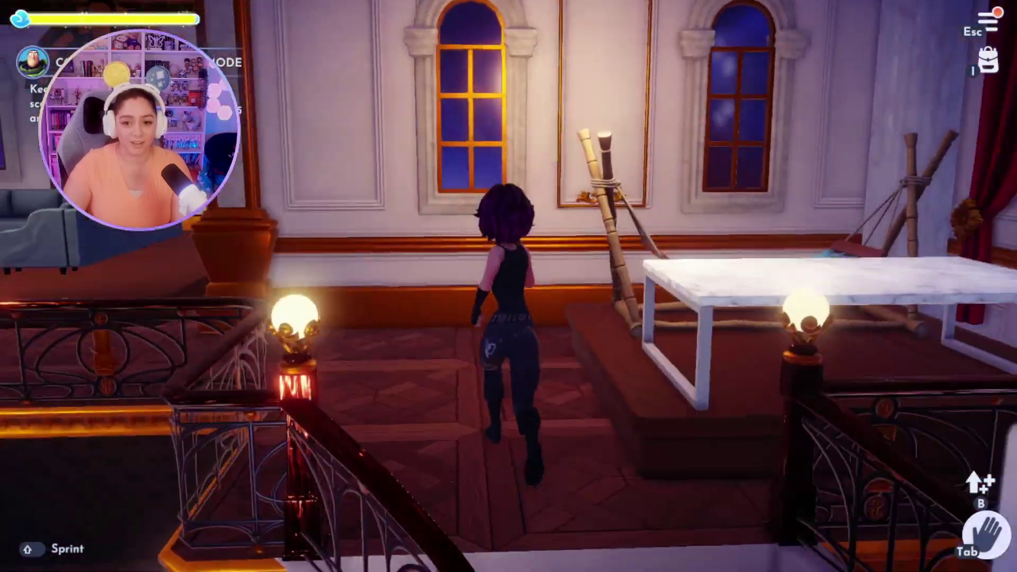
key("w")
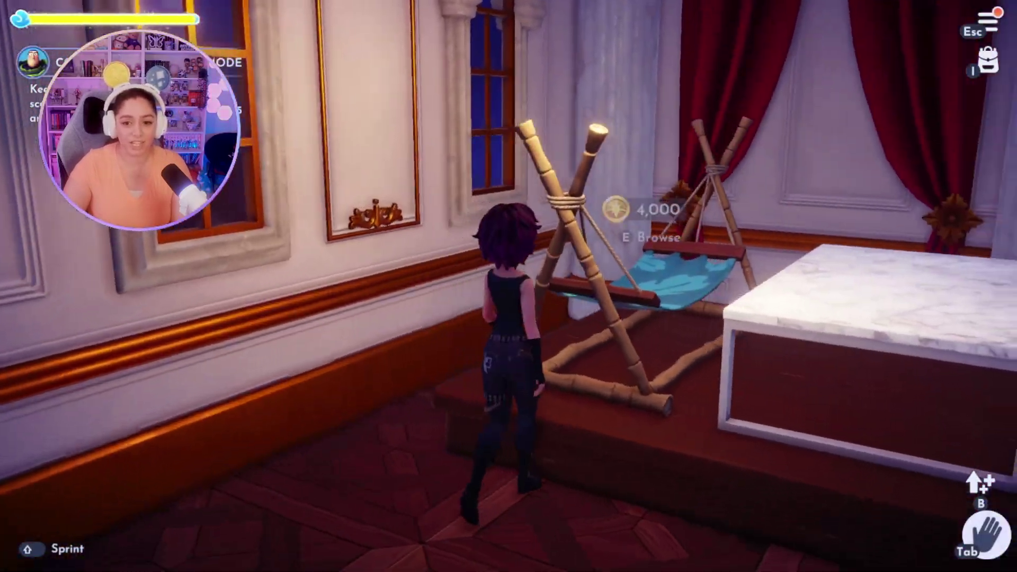
key("w")
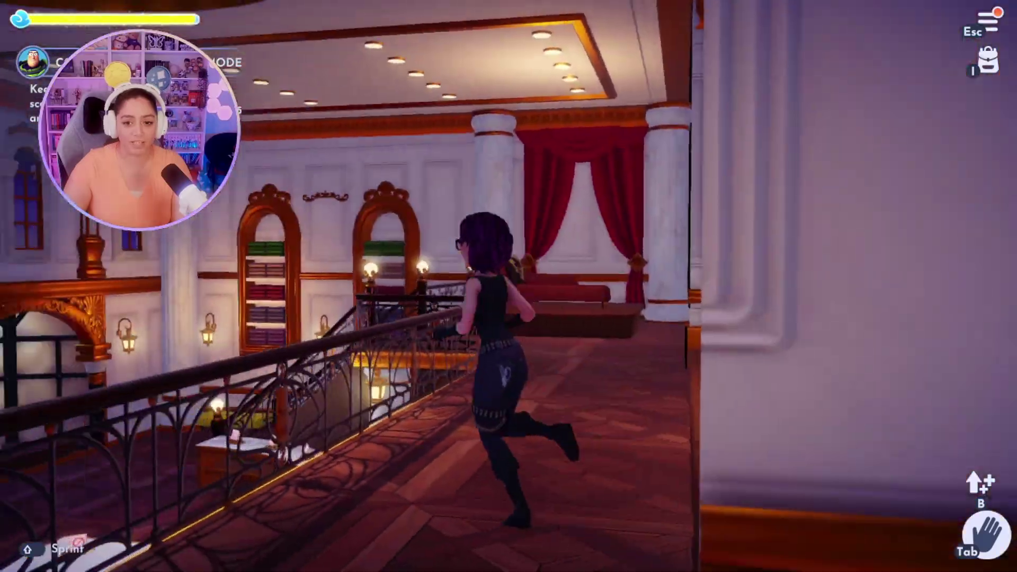
key("w")
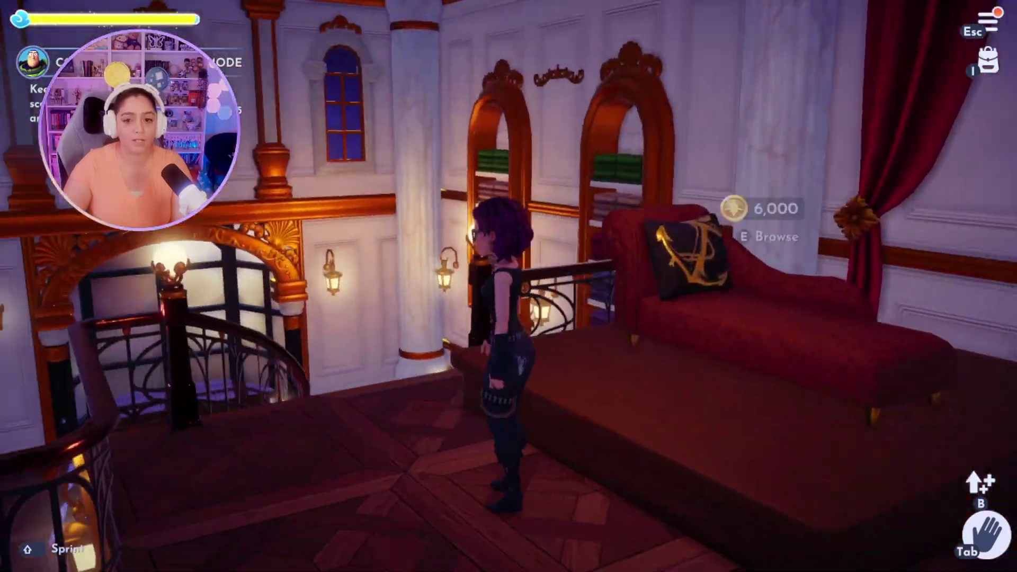
key("w")
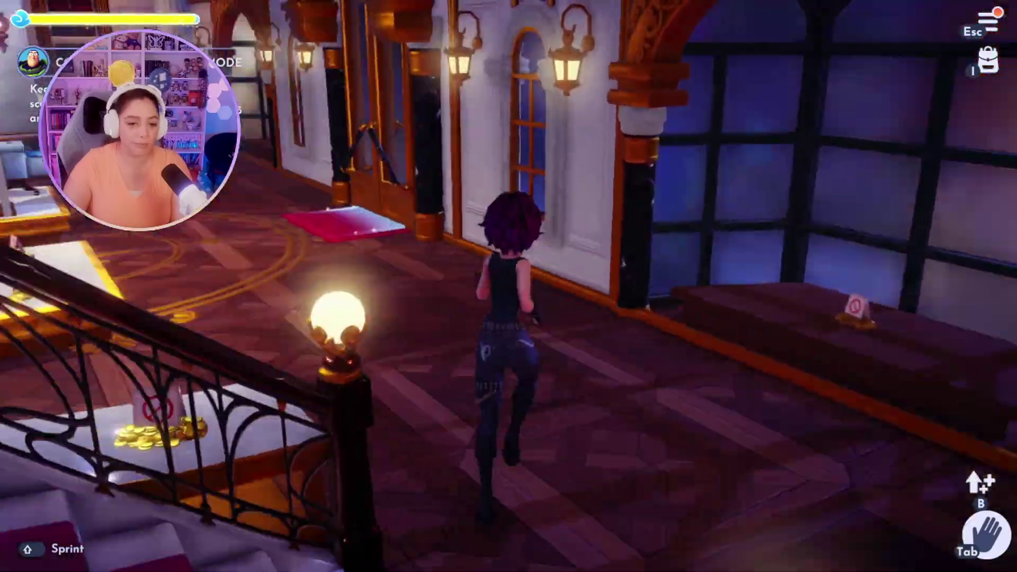
key("j")
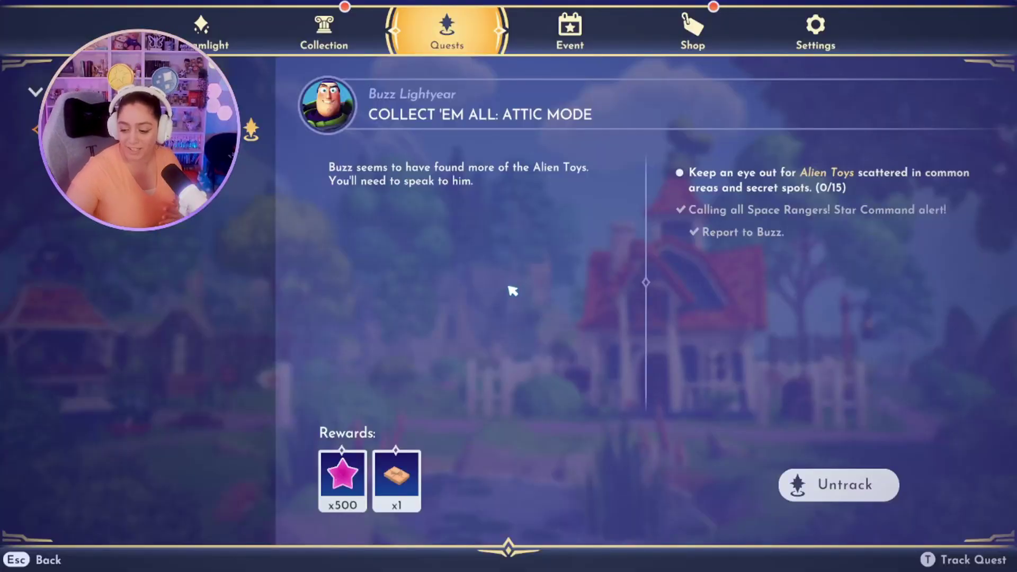